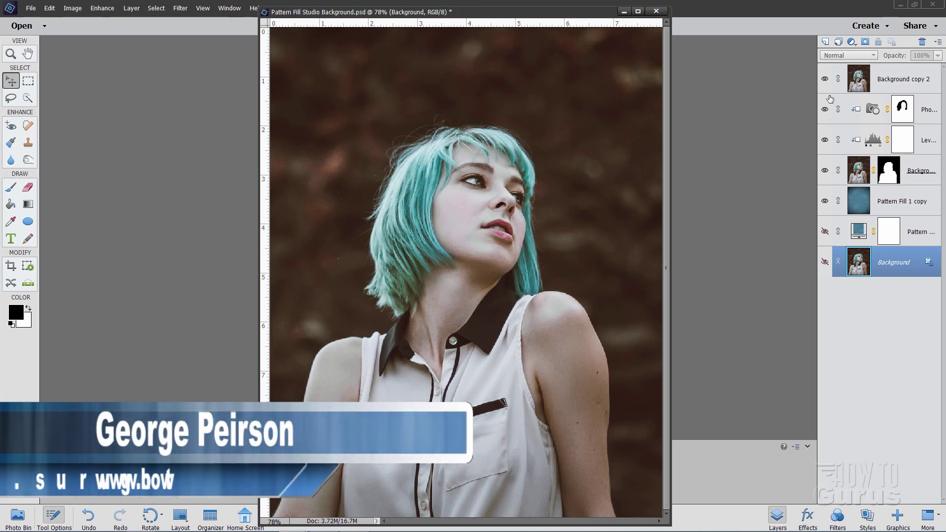
# Hide the Background copy 2 layer to preview the finished composite.
pyautogui.click(825, 78)
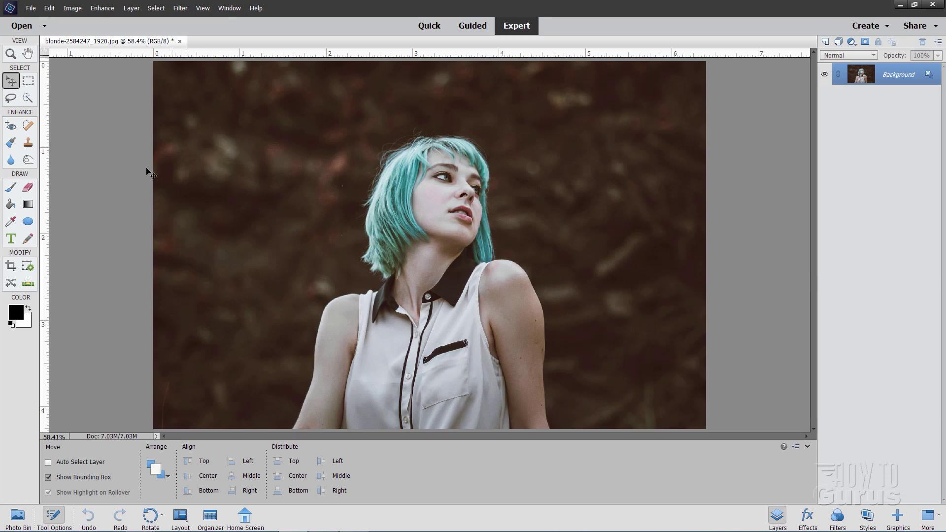
# Crop the photo to an 8 x 10 in portrait frame, nudged slightly higher, and commit.
pyautogui.click(11, 266)
pyautogui.click(221, 478)
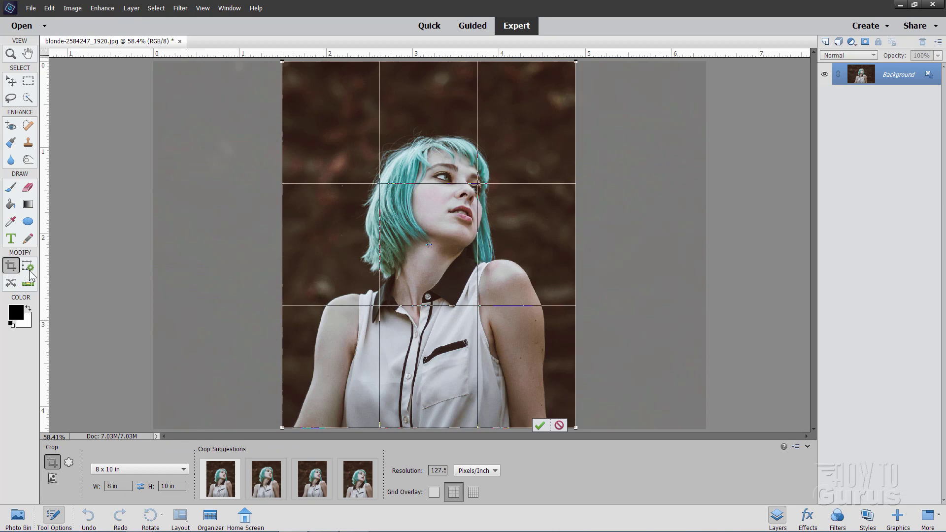
pyautogui.click(185, 469)
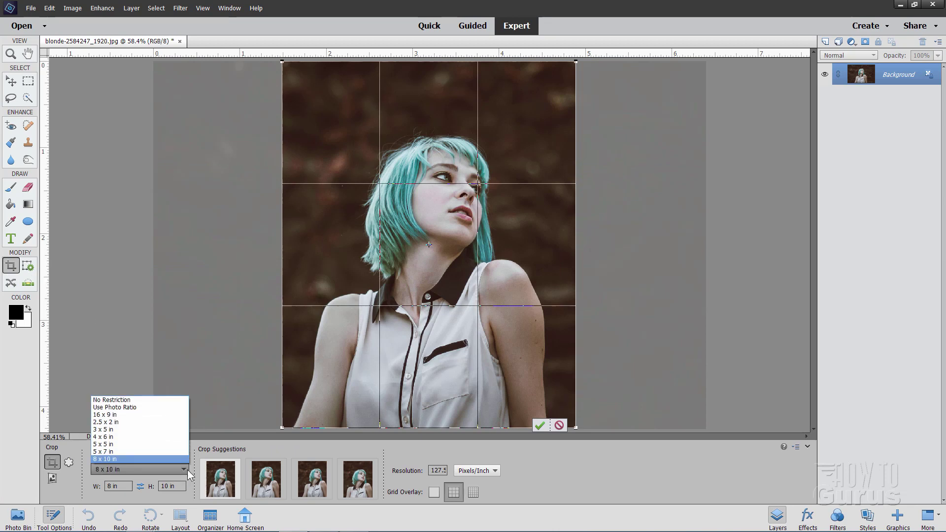
pyautogui.click(108, 467)
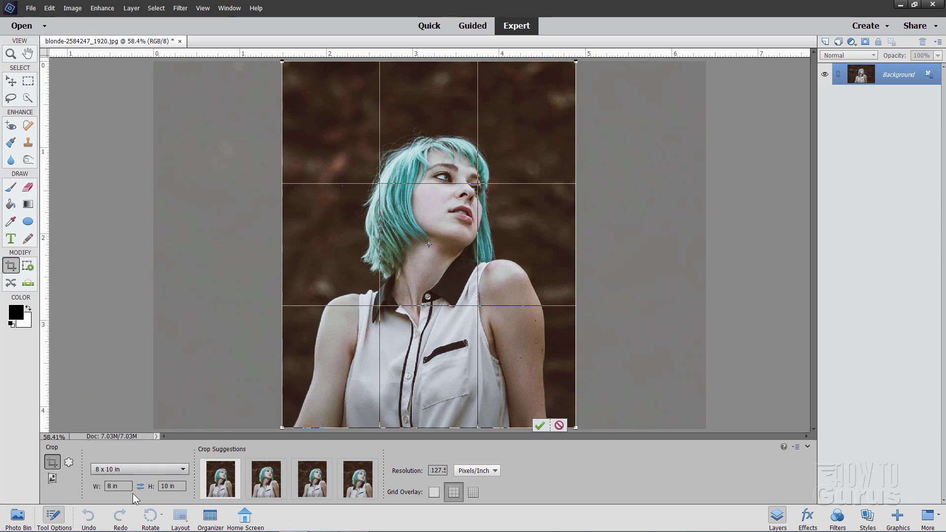
pyautogui.click(146, 488)
pyautogui.click(146, 489)
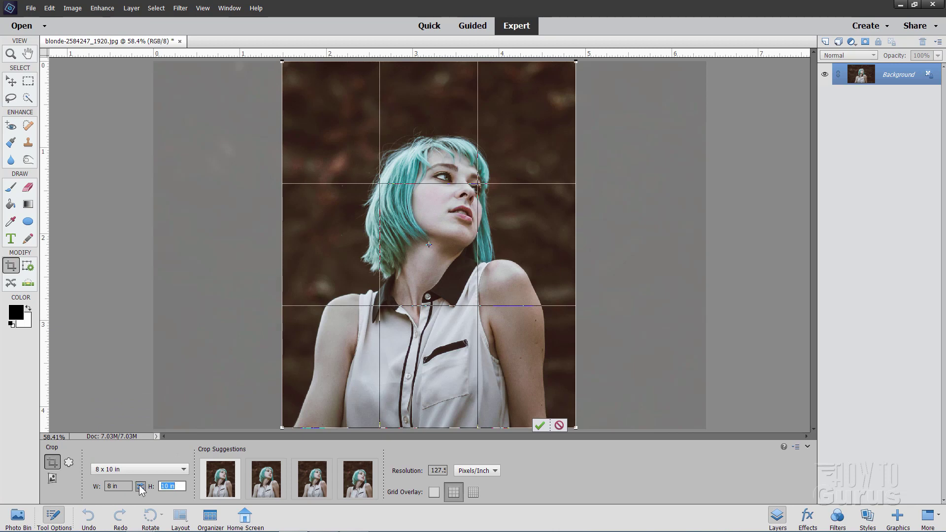
pyautogui.click(140, 486)
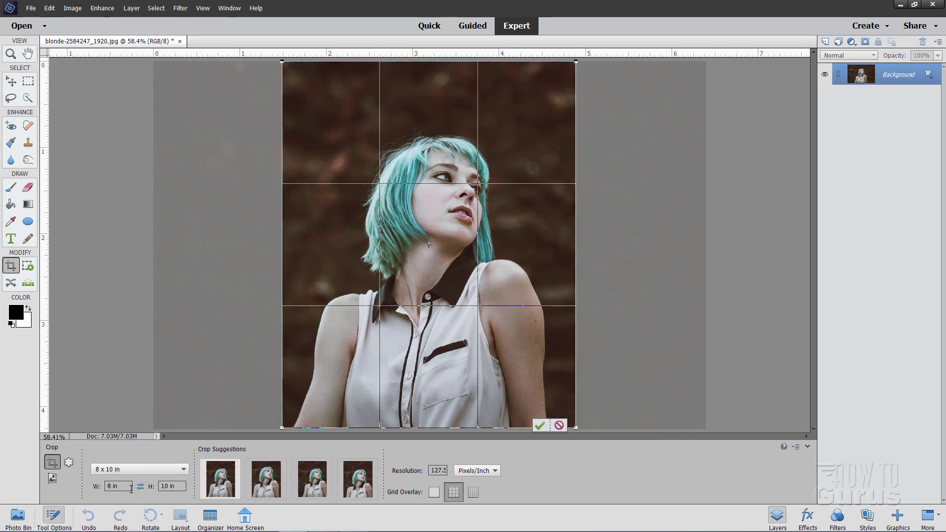
pyautogui.moveTo(402, 370)
pyautogui.mouseDown()
pyautogui.moveTo(394, 371)
pyautogui.moveTo(412, 368)
pyautogui.moveTo(404, 369)
pyautogui.mouseUp()
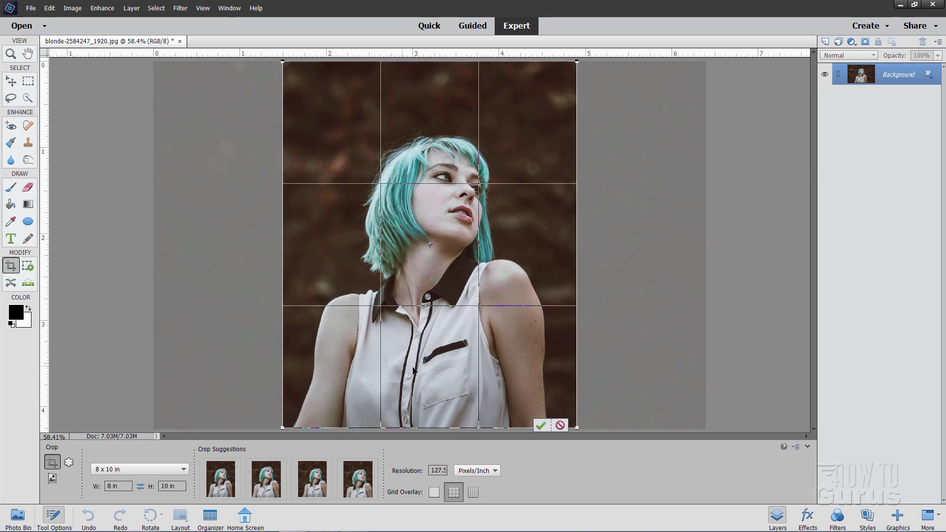
pyautogui.click(540, 426)
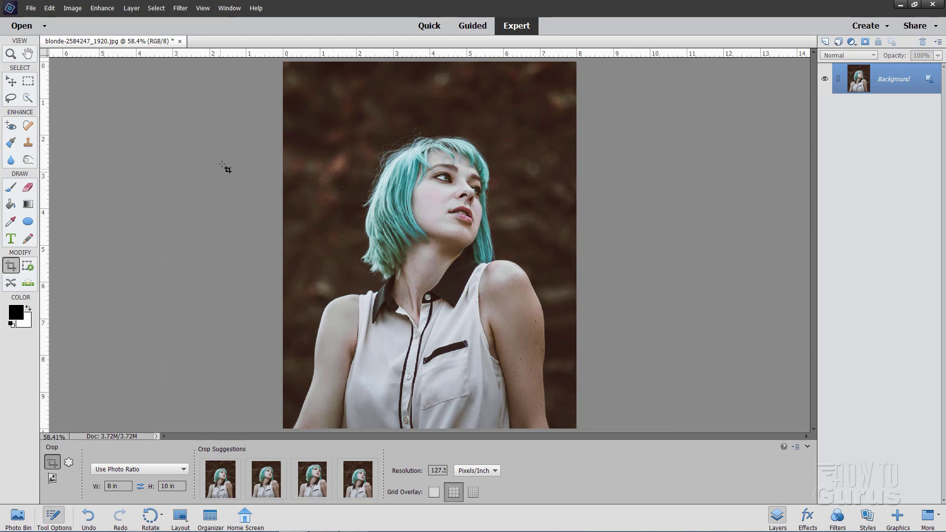
# Pick the Lasso tool and zoom the view to 100% around the hair.
pyautogui.click(11, 81)
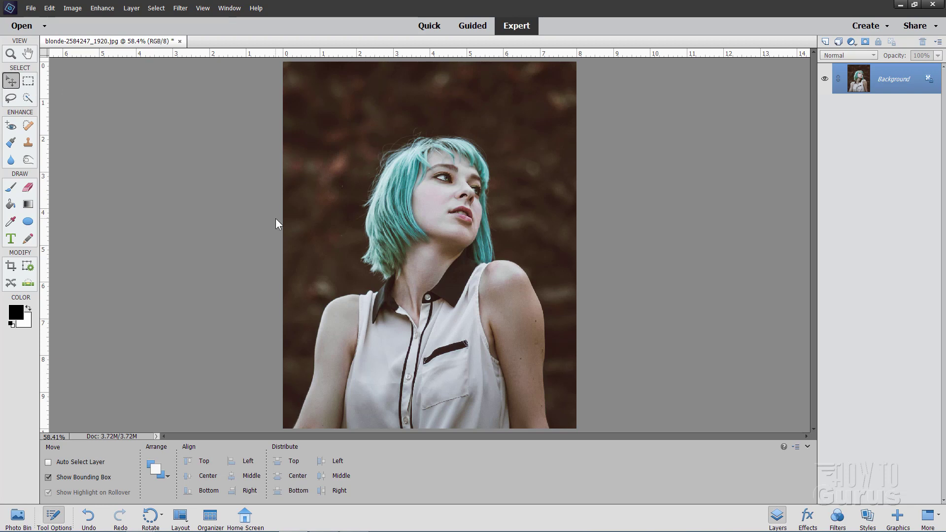
pyautogui.click(11, 98)
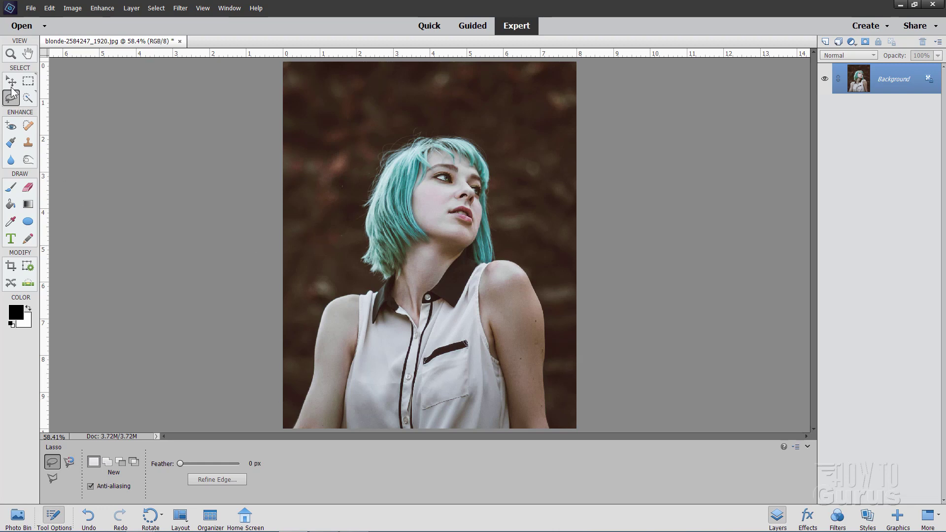
pyautogui.click(11, 54)
pyautogui.click(364, 208)
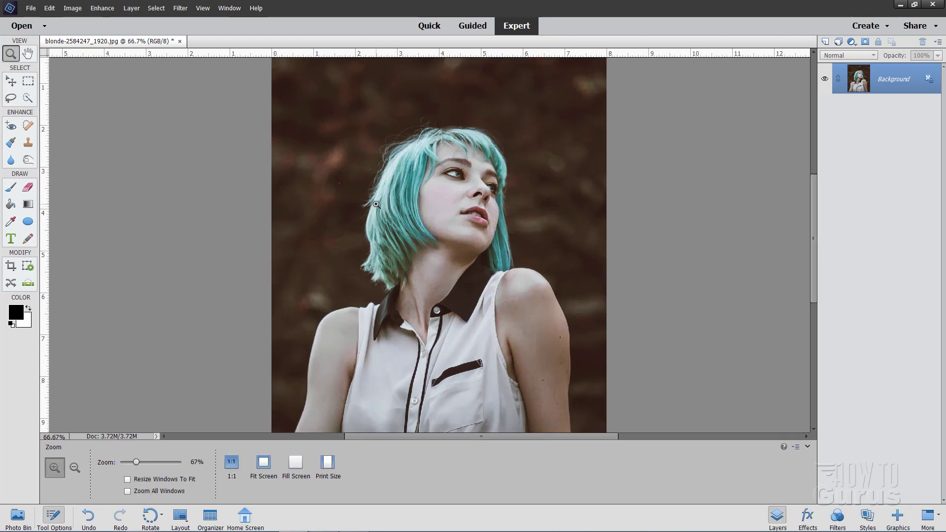
pyautogui.click(374, 204)
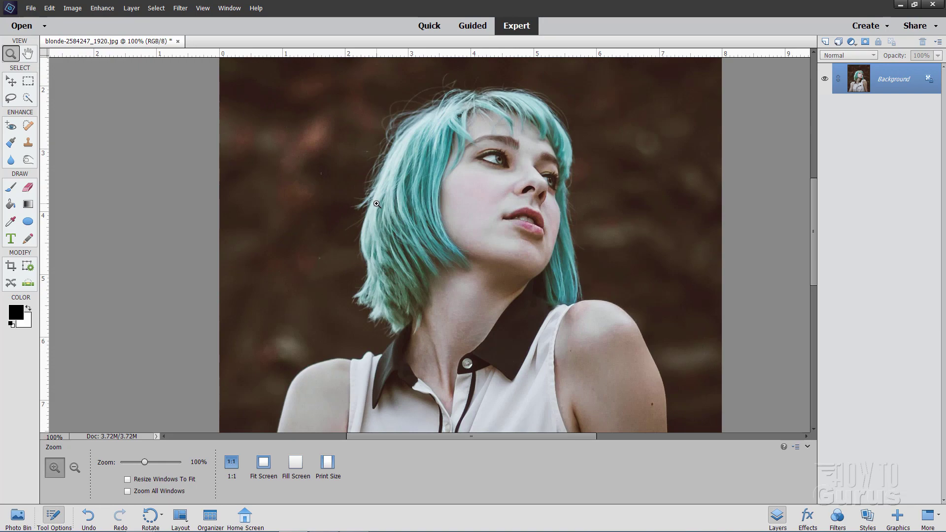
pyautogui.click(380, 174)
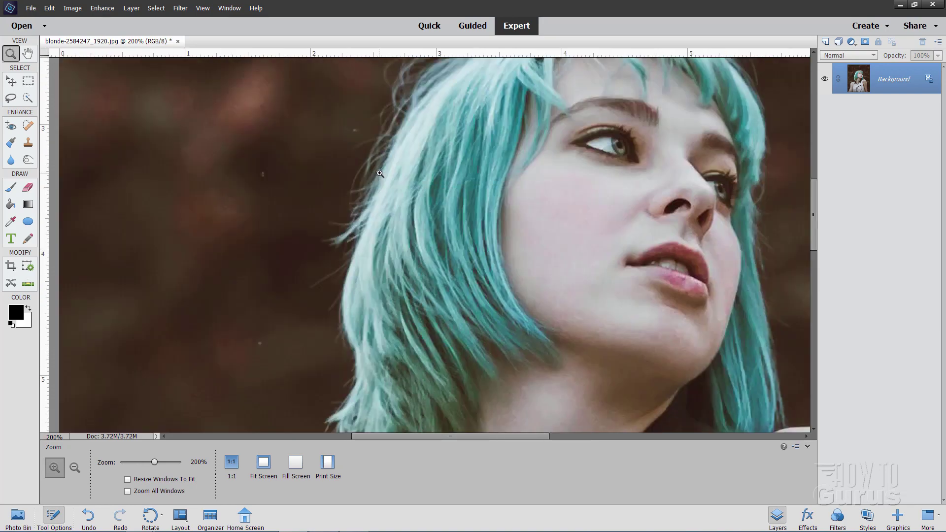
pyautogui.keyDown('alt'); pyautogui.click(356, 208); pyautogui.keyUp('alt')
pyautogui.click(11, 98)
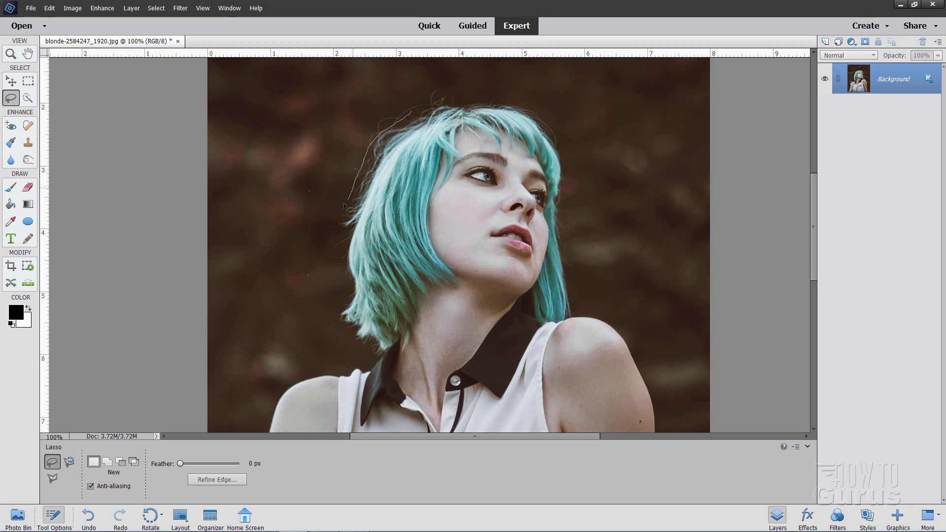
# Trace a freehand outline around the hair, shoulders and arms, closing it over the hair.
pyautogui.moveTo(341, 294)
pyautogui.mouseDown()
pyautogui.moveTo(341, 335)
pyautogui.moveTo(355, 358)
pyautogui.moveTo(282, 382)
pyautogui.moveTo(268, 398)
pyautogui.moveTo(283, 338)
pyautogui.moveTo(291, 181)
pyautogui.moveTo(282, 210)
pyautogui.mouseUp()
pyautogui.press('space')
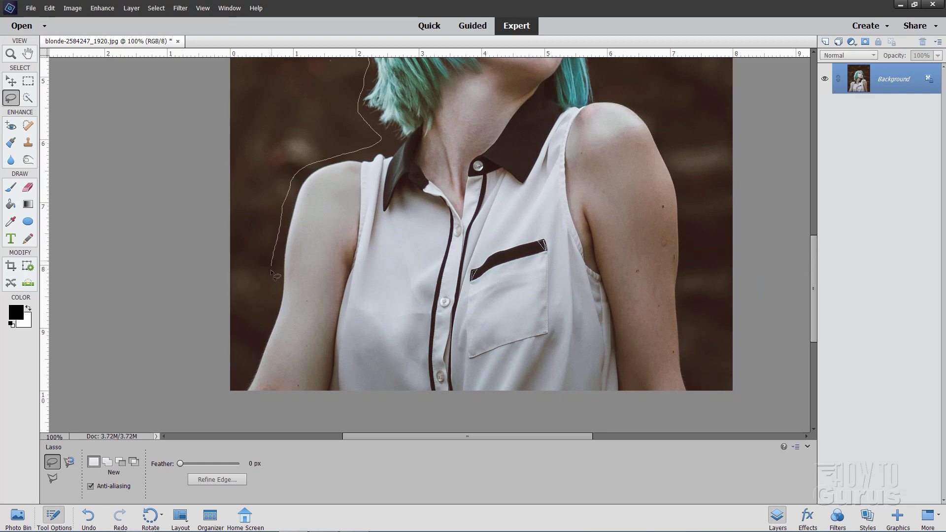
pyautogui.moveTo(247, 380)
pyautogui.mouseDown()
pyautogui.moveTo(410, 418)
pyautogui.moveTo(597, 424)
pyautogui.moveTo(651, 415)
pyautogui.mouseUp()
pyautogui.moveTo(685, 334); pyautogui.dragTo(682, 270)
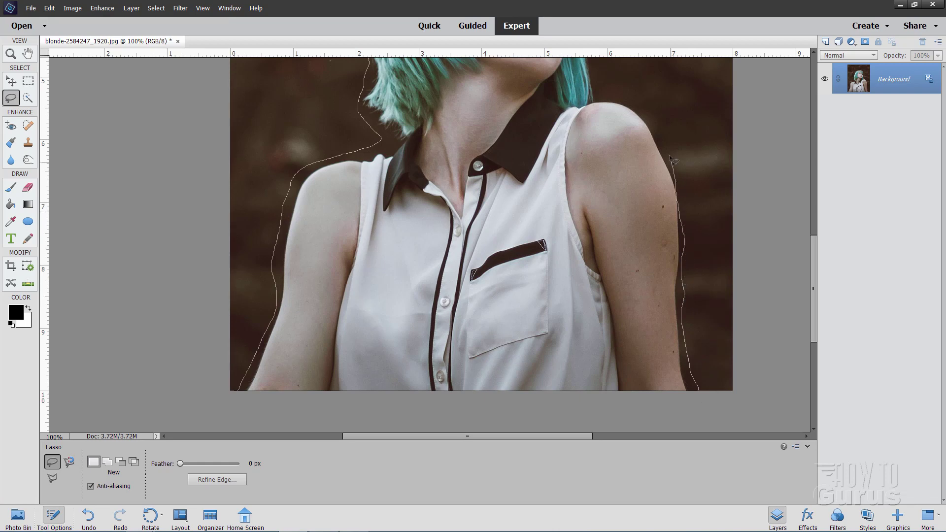
pyautogui.moveTo(656, 132)
pyautogui.mouseDown()
pyautogui.moveTo(628, 96)
pyautogui.moveTo(605, 92)
pyautogui.moveTo(581, 295)
pyautogui.moveTo(563, 266)
pyautogui.mouseUp()
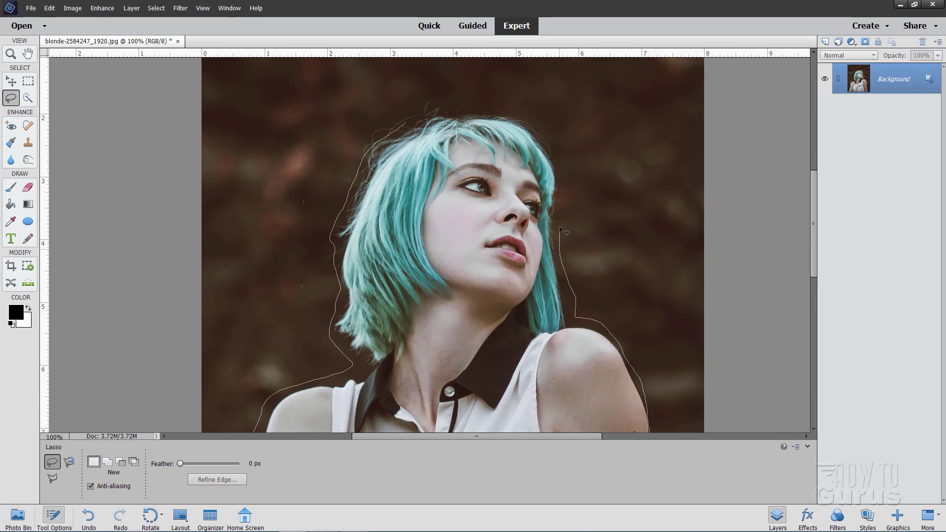
pyautogui.moveTo(515, 116)
pyautogui.mouseDown()
pyautogui.moveTo(457, 109)
pyautogui.moveTo(402, 129)
pyautogui.mouseUp()
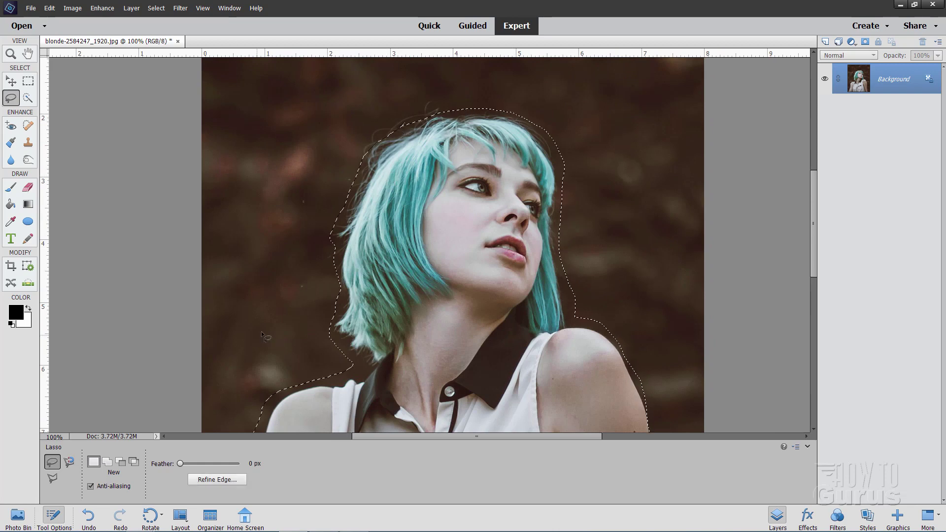
# Open Refine Edge with Smart Radius on and the Overlay view mode.
pyautogui.click(221, 482)
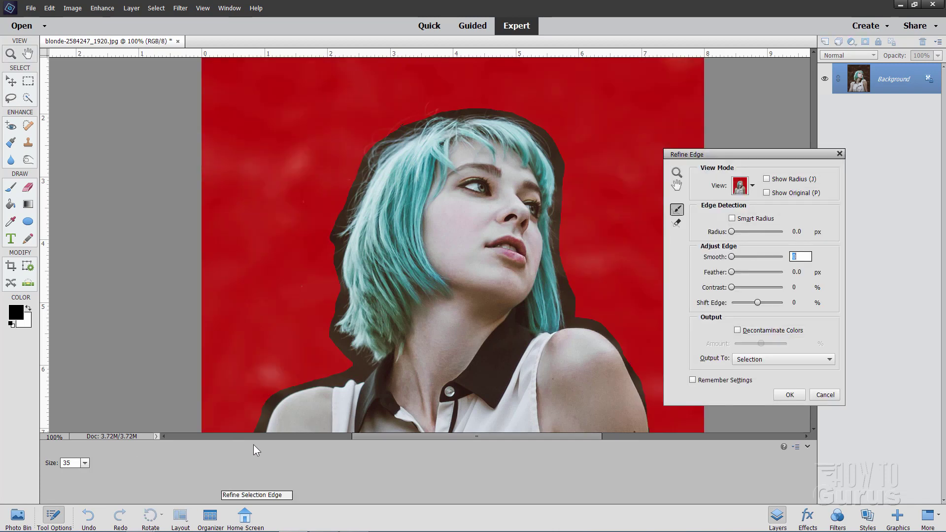
pyautogui.click(778, 218)
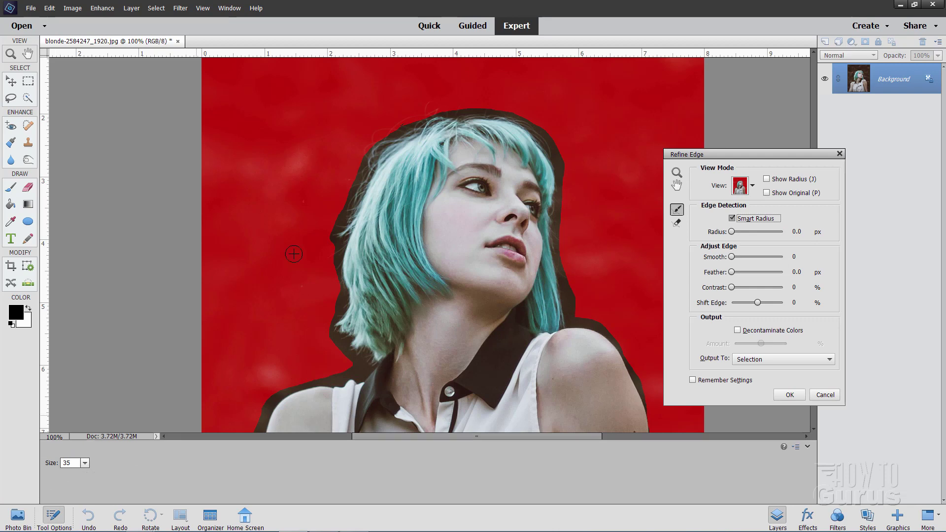
pyautogui.click(752, 187)
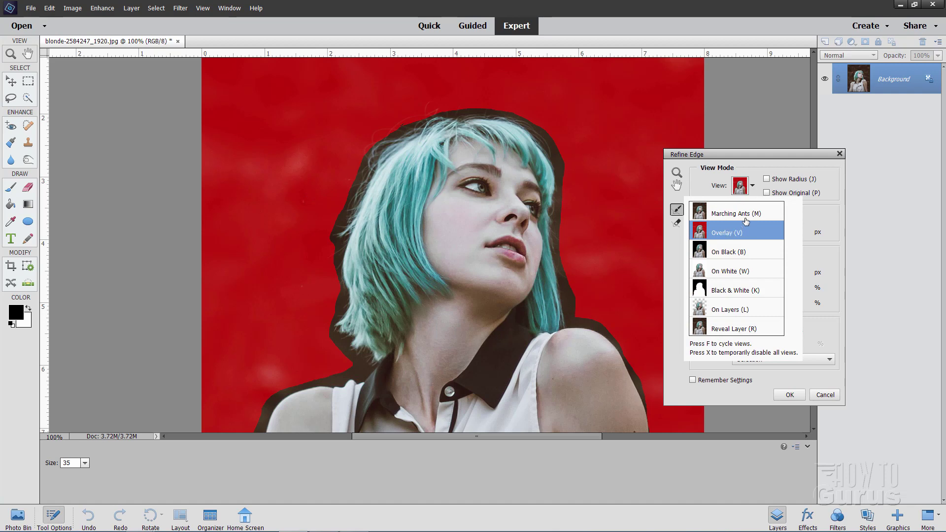
pyautogui.click(730, 233)
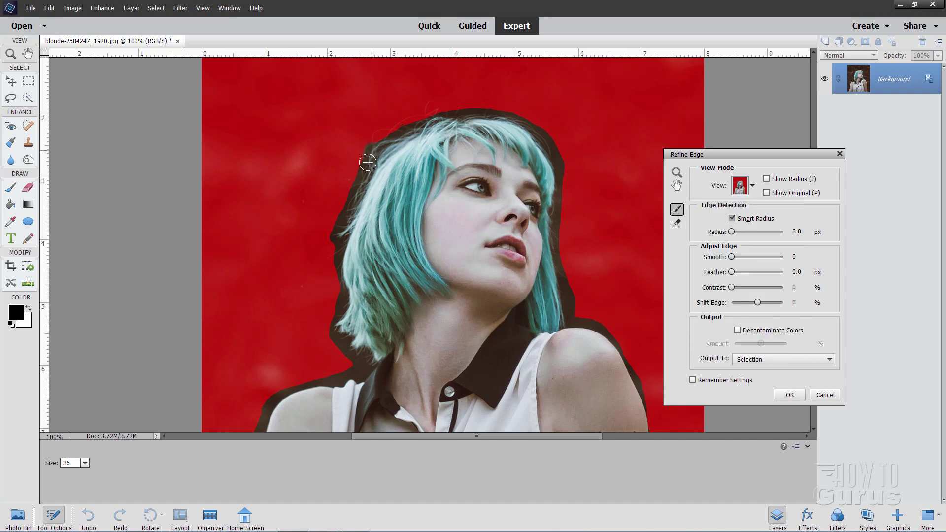
# Brush the refine radius along the hair's left side and the left arm.
pyautogui.moveTo(350, 200)
pyautogui.mouseDown()
pyautogui.moveTo(332, 250)
pyautogui.moveTo(372, 155)
pyautogui.moveTo(362, 199)
pyautogui.moveTo(330, 253)
pyautogui.moveTo(341, 234)
pyautogui.moveTo(341, 292)
pyautogui.moveTo(351, 222)
pyautogui.moveTo(351, 310)
pyautogui.moveTo(339, 311)
pyautogui.moveTo(339, 297)
pyautogui.moveTo(332, 329)
pyautogui.moveTo(351, 372)
pyautogui.moveTo(333, 304)
pyautogui.moveTo(370, 358)
pyautogui.moveTo(327, 352)
pyautogui.moveTo(324, 336)
pyautogui.moveTo(362, 374)
pyautogui.moveTo(338, 352)
pyautogui.moveTo(371, 361)
pyautogui.moveTo(358, 378)
pyautogui.moveTo(305, 383)
pyautogui.moveTo(343, 382)
pyautogui.moveTo(317, 382)
pyautogui.moveTo(262, 417)
pyautogui.mouseUp()
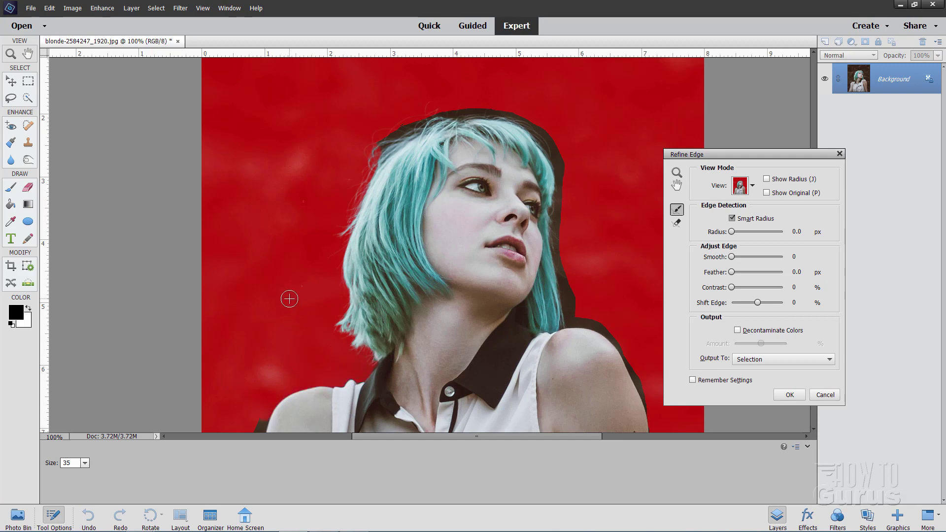
pyautogui.moveTo(293, 304)
pyautogui.mouseDown()
pyautogui.moveTo(313, 220)
pyautogui.moveTo(351, 135)
pyautogui.mouseUp()
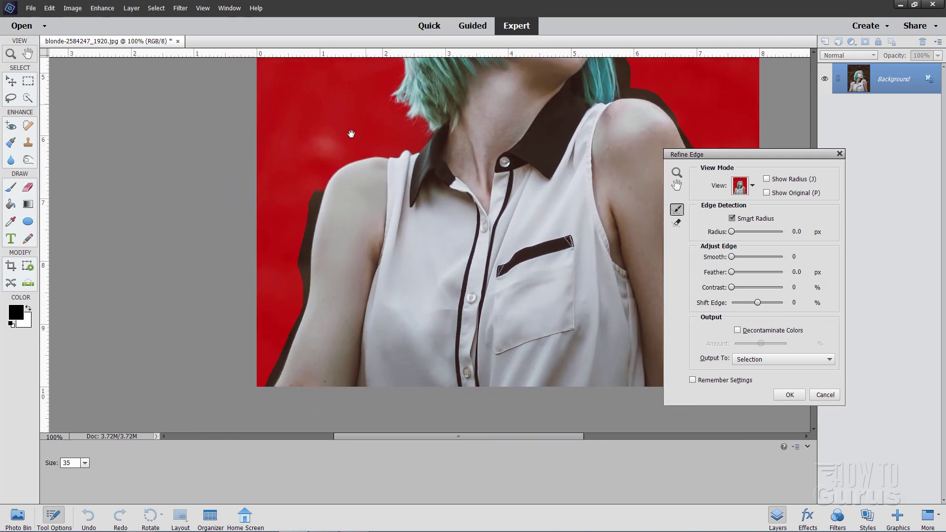
pyautogui.moveTo(301, 235)
pyautogui.mouseDown()
pyautogui.moveTo(307, 285)
pyautogui.moveTo(274, 377)
pyautogui.moveTo(259, 393)
pyautogui.mouseUp()
pyautogui.scroll(5, 258, 394)
pyautogui.hscroll(4, 259, 393)
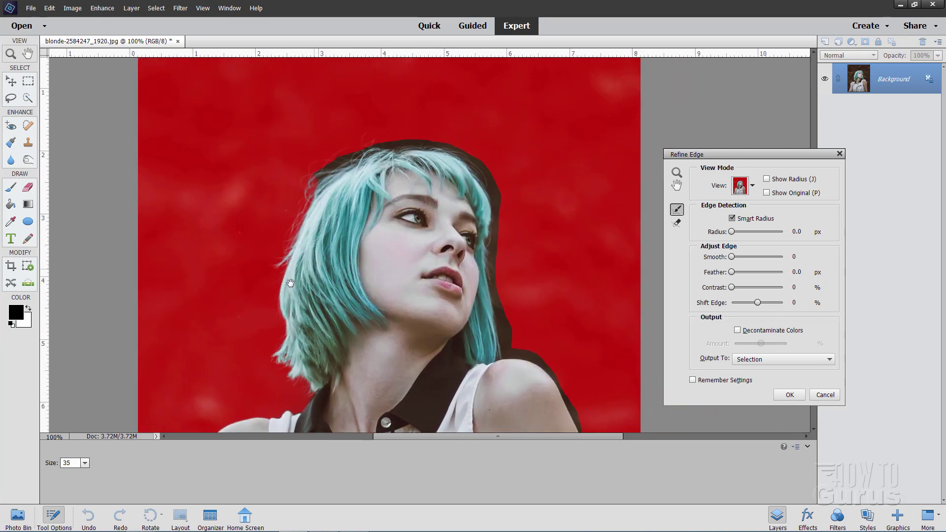
# Brush the refine radius over the top and right of the hair and right shoulder.
pyautogui.moveTo(247, 194)
pyautogui.mouseDown()
pyautogui.moveTo(332, 156)
pyautogui.moveTo(387, 159)
pyautogui.mouseUp()
pyautogui.moveTo(266, 188)
pyautogui.mouseDown()
pyautogui.moveTo(344, 163)
pyautogui.moveTo(418, 192)
pyautogui.moveTo(465, 251)
pyautogui.mouseUp()
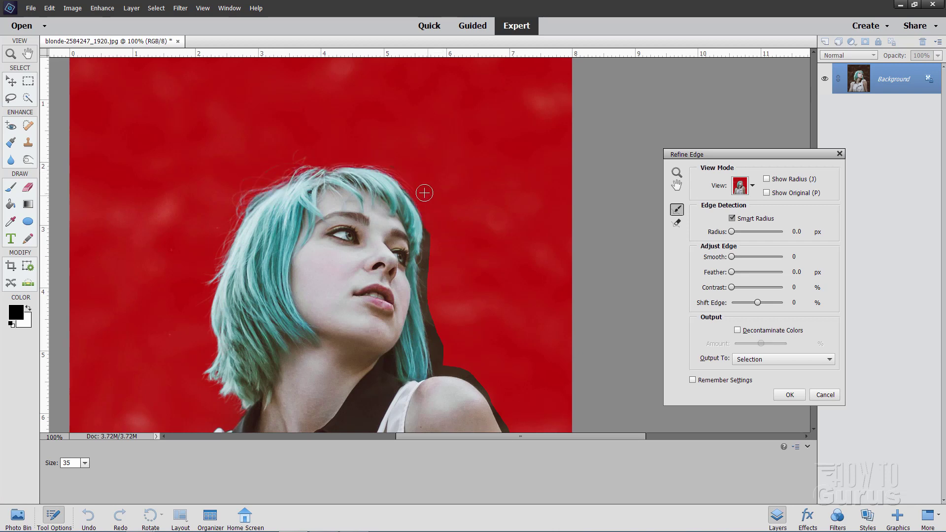
pyautogui.moveTo(378, 156); pyautogui.dragTo(414, 208)
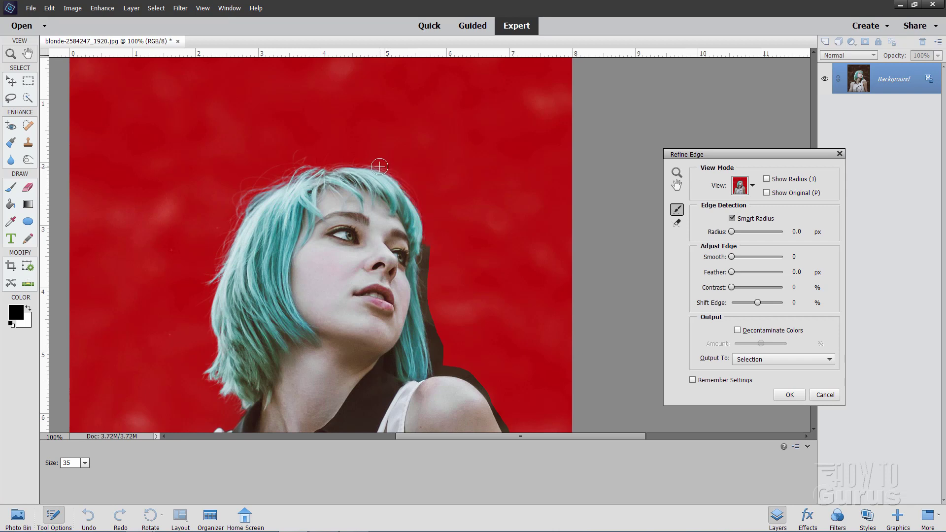
pyautogui.moveTo(429, 247)
pyautogui.mouseDown()
pyautogui.moveTo(426, 294)
pyautogui.moveTo(429, 241)
pyautogui.moveTo(425, 321)
pyautogui.moveTo(431, 268)
pyautogui.mouseUp()
pyautogui.moveTo(429, 312)
pyautogui.mouseDown()
pyautogui.moveTo(435, 350)
pyautogui.moveTo(424, 382)
pyautogui.moveTo(434, 371)
pyautogui.moveTo(461, 373)
pyautogui.moveTo(492, 397)
pyautogui.moveTo(526, 382)
pyautogui.moveTo(491, 188)
pyautogui.moveTo(459, 210)
pyautogui.moveTo(485, 265)
pyautogui.moveTo(489, 401)
pyautogui.moveTo(510, 387)
pyautogui.moveTo(508, 229)
pyautogui.moveTo(472, 195)
pyautogui.moveTo(483, 311)
pyautogui.moveTo(497, 323)
pyautogui.moveTo(481, 282)
pyautogui.moveTo(470, 278)
pyautogui.moveTo(483, 303)
pyautogui.mouseUp()
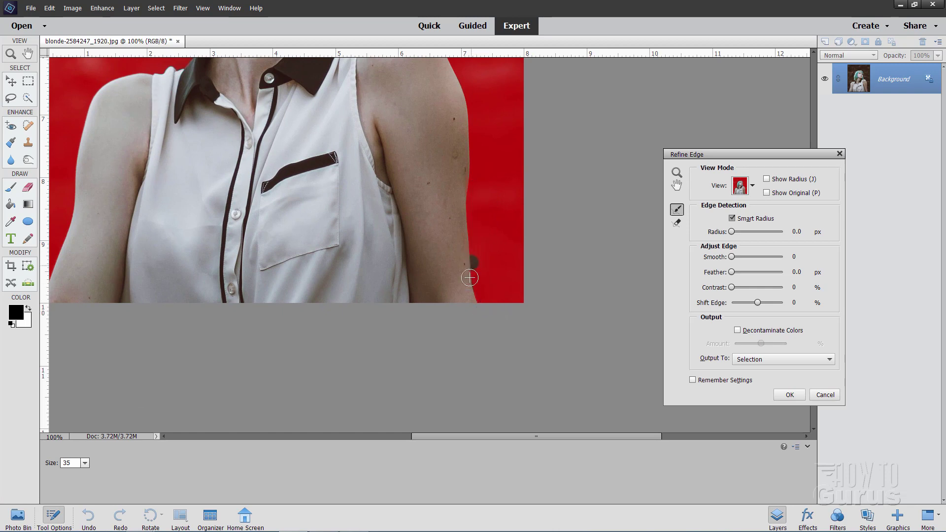
pyautogui.moveTo(469, 268)
pyautogui.mouseDown()
pyautogui.moveTo(481, 305)
pyautogui.moveTo(503, 314)
pyautogui.mouseUp()
pyautogui.scroll(10, 534, 255)
pyautogui.hscroll(-4, 547, 270)
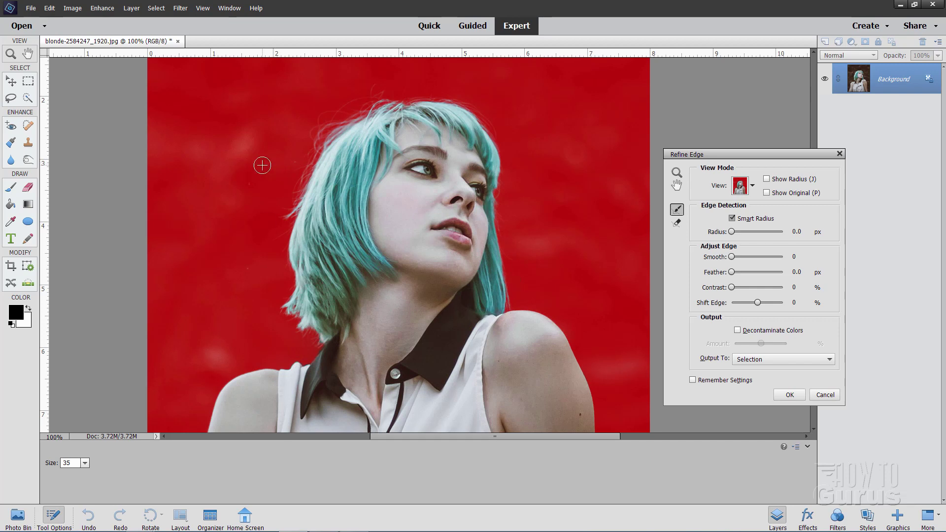
# Output the refinement to a New Layer with Layer Mask and select its mask thumbnail.
pyautogui.click(776, 359)
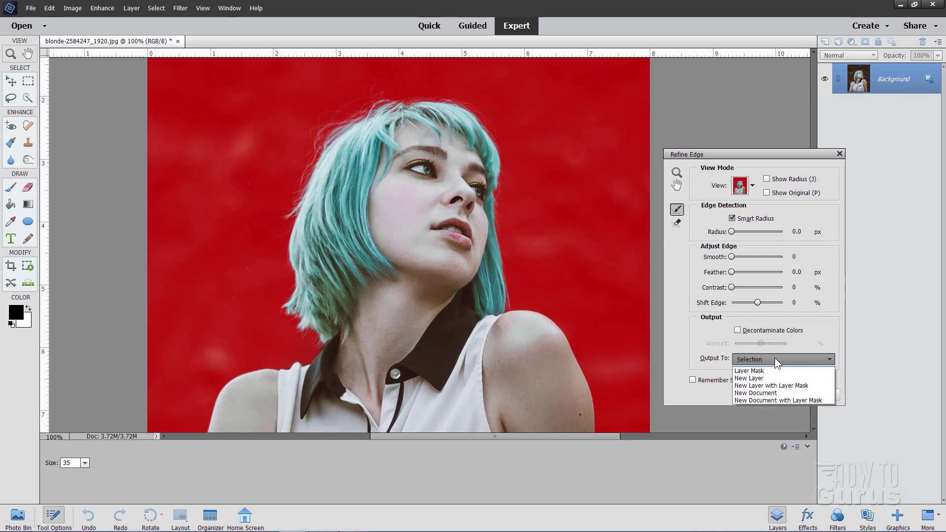
pyautogui.click(789, 393)
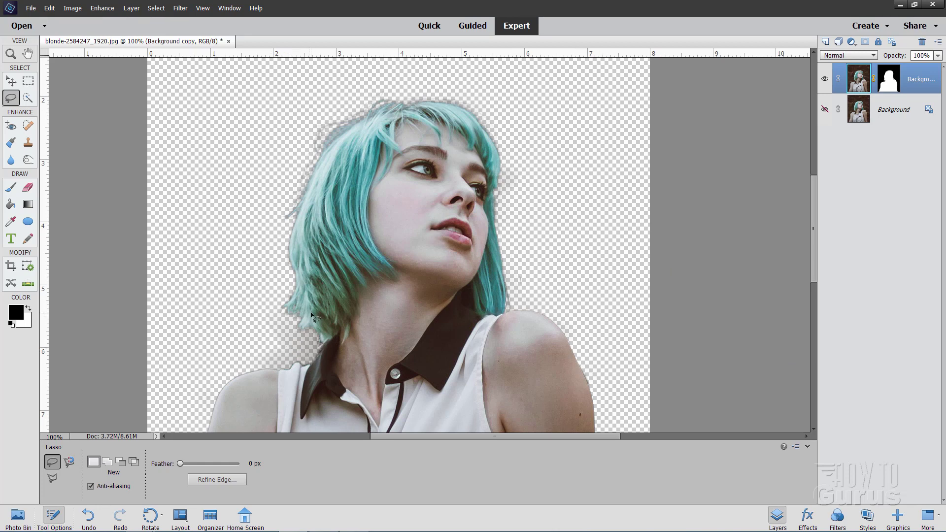
pyautogui.click(896, 85)
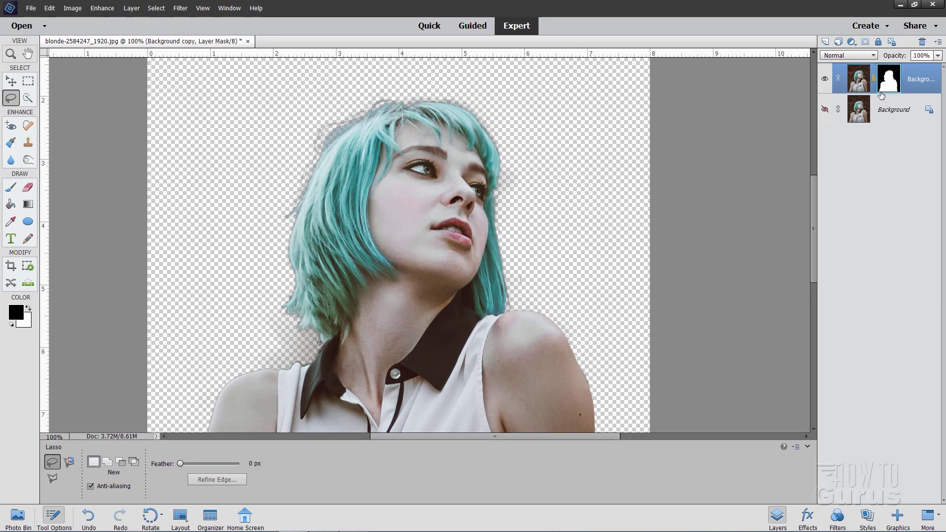
# Burn out the mask's grey haze by the hair, fit the image on screen, select Background.
pyautogui.click(31, 162)
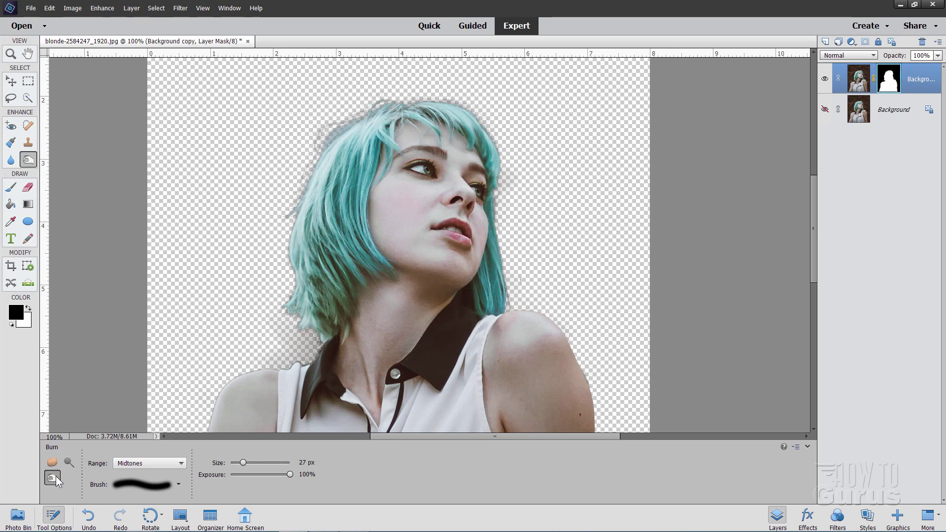
pyautogui.moveTo(274, 343)
pyautogui.mouseDown()
pyautogui.moveTo(308, 347)
pyautogui.moveTo(287, 363)
pyautogui.moveTo(273, 356)
pyautogui.moveTo(300, 332)
pyautogui.moveTo(310, 349)
pyautogui.moveTo(293, 367)
pyautogui.moveTo(313, 357)
pyautogui.moveTo(280, 351)
pyautogui.moveTo(264, 368)
pyautogui.moveTo(280, 369)
pyautogui.moveTo(291, 361)
pyautogui.moveTo(256, 362)
pyautogui.moveTo(310, 349)
pyautogui.moveTo(314, 332)
pyautogui.moveTo(283, 340)
pyautogui.moveTo(286, 348)
pyautogui.moveTo(314, 337)
pyautogui.moveTo(280, 318)
pyautogui.moveTo(285, 329)
pyautogui.moveTo(299, 322)
pyautogui.moveTo(288, 317)
pyautogui.moveTo(301, 316)
pyautogui.moveTo(288, 225)
pyautogui.moveTo(303, 166)
pyautogui.moveTo(290, 243)
pyautogui.moveTo(306, 187)
pyautogui.moveTo(283, 244)
pyautogui.moveTo(295, 267)
pyautogui.moveTo(285, 239)
pyautogui.moveTo(289, 299)
pyautogui.moveTo(295, 269)
pyautogui.moveTo(271, 318)
pyautogui.moveTo(303, 335)
pyautogui.moveTo(284, 234)
pyautogui.moveTo(342, 124)
pyautogui.moveTo(309, 152)
pyautogui.moveTo(390, 99)
pyautogui.moveTo(359, 110)
pyautogui.moveTo(380, 93)
pyautogui.moveTo(421, 90)
pyautogui.moveTo(432, 102)
pyautogui.moveTo(440, 100)
pyautogui.moveTo(418, 97)
pyautogui.moveTo(480, 108)
pyautogui.moveTo(471, 105)
pyautogui.moveTo(497, 142)
pyautogui.moveTo(477, 117)
pyautogui.moveTo(499, 154)
pyautogui.moveTo(512, 249)
pyautogui.mouseUp()
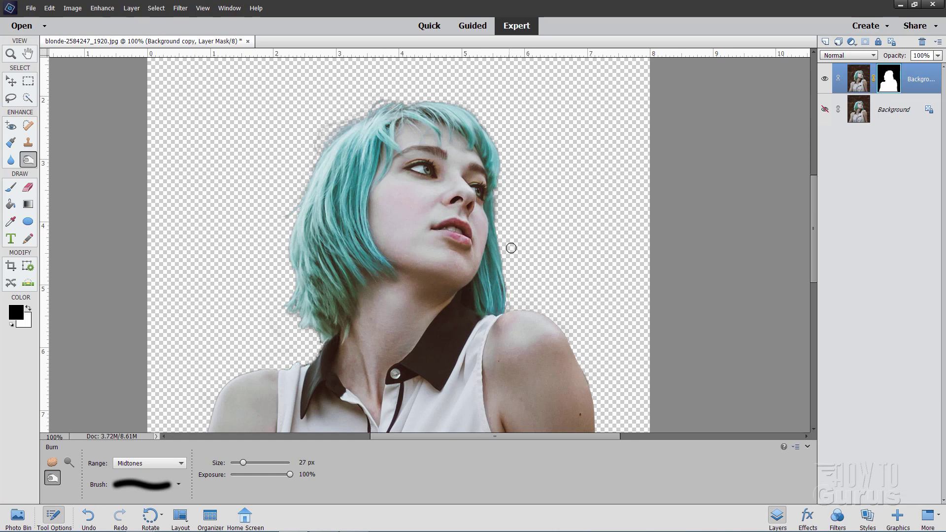
pyautogui.click(11, 54)
pyautogui.click(264, 462)
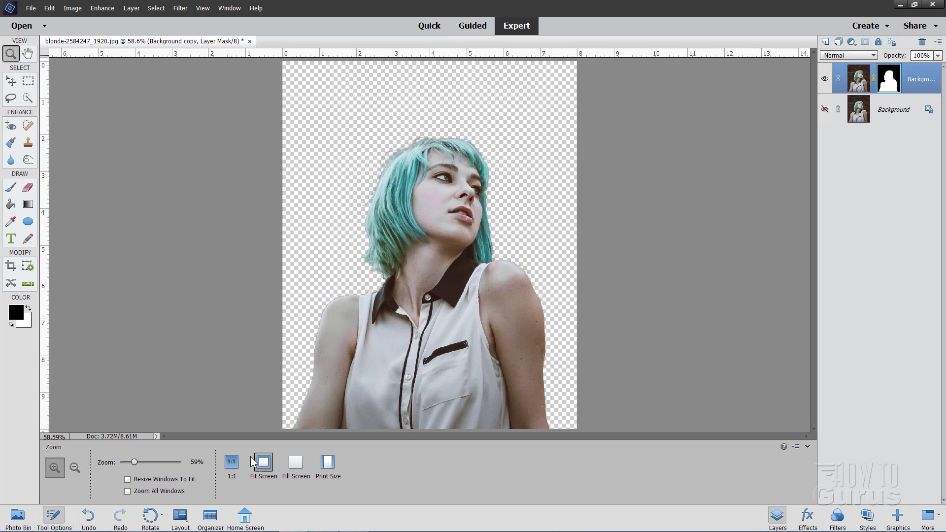
pyautogui.click(900, 115)
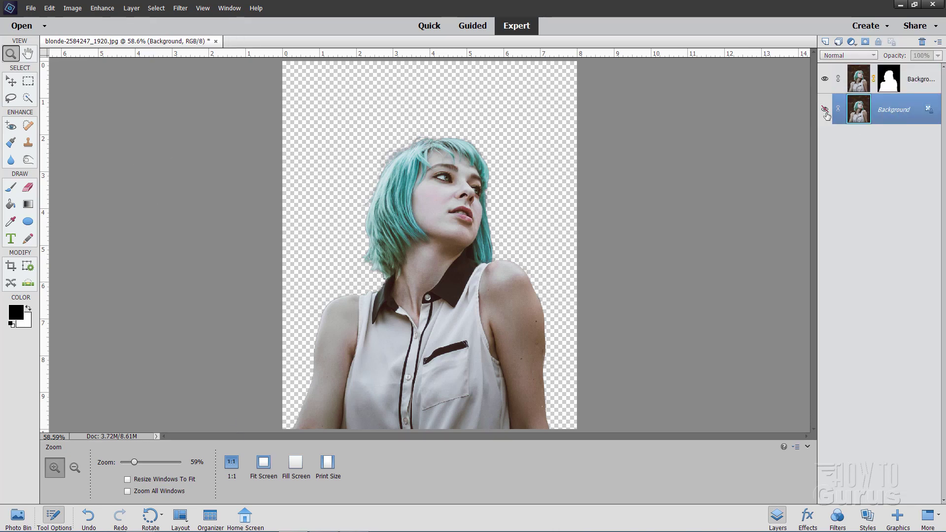
# Add a new Pattern fill layer through the Layer menu.
pyautogui.click(10, 84)
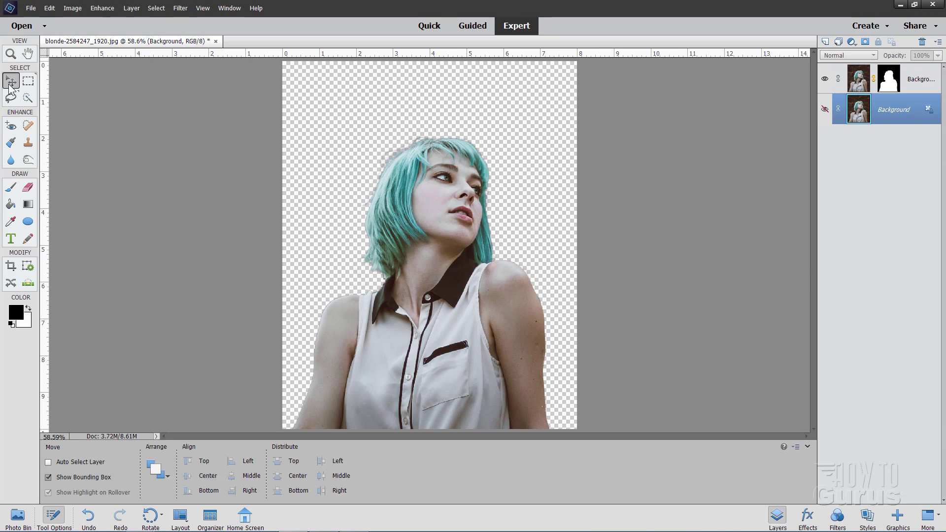
pyautogui.click(131, 8)
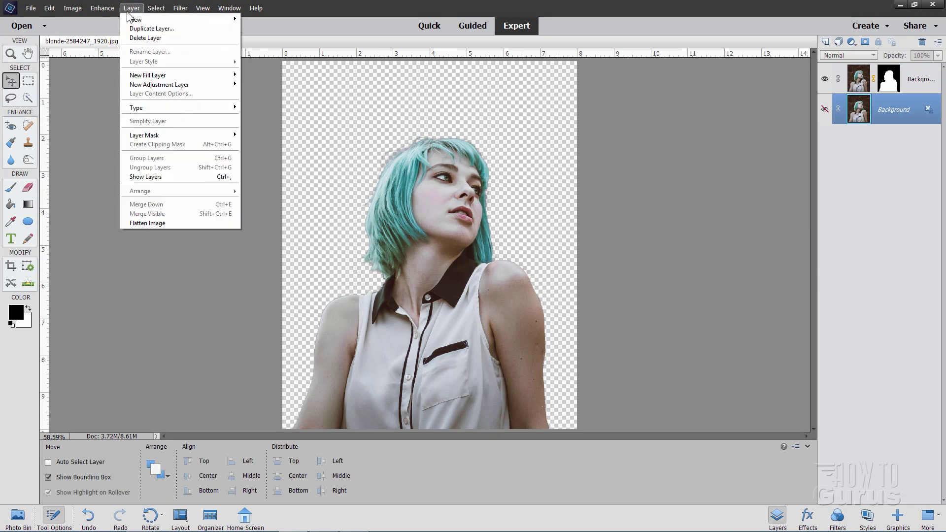
pyautogui.moveTo(170, 75)
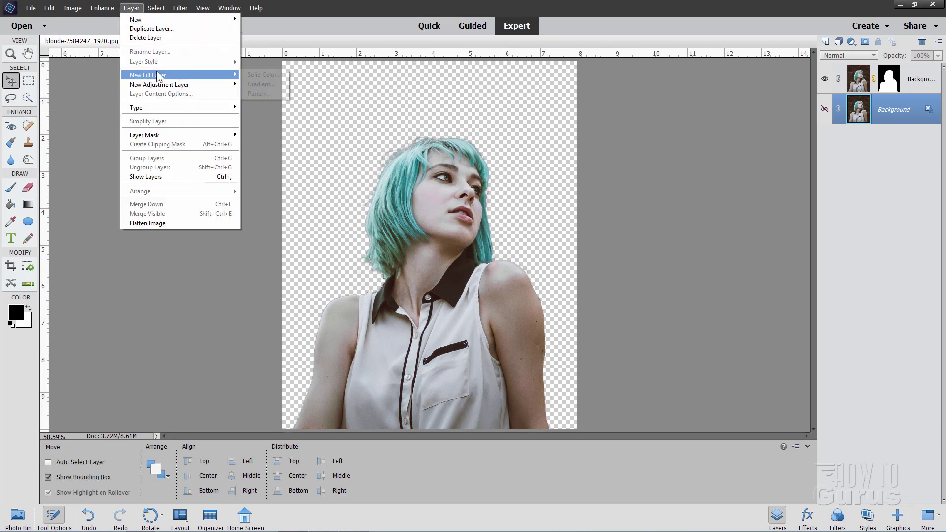
pyautogui.click(263, 93)
pyautogui.click(549, 183)
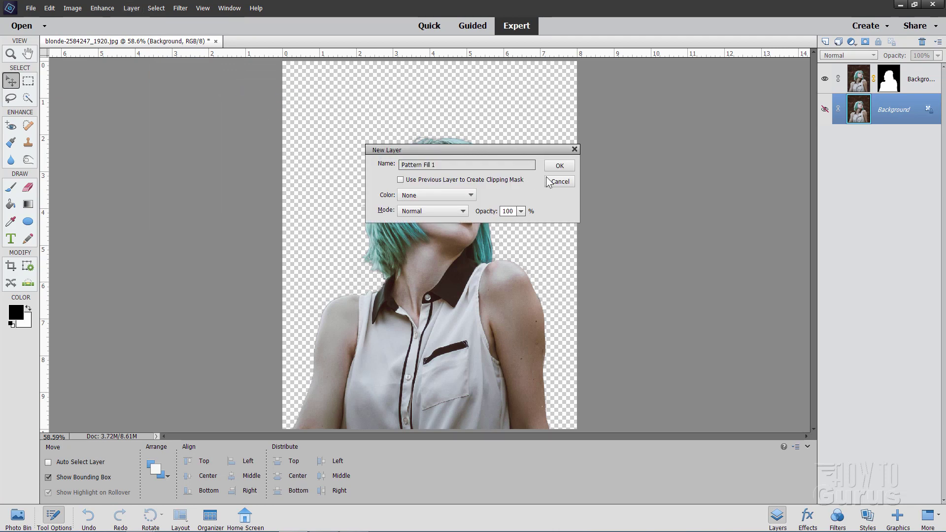
pyautogui.click(559, 168)
pyautogui.moveTo(747, 224); pyautogui.dragTo(680, 196)
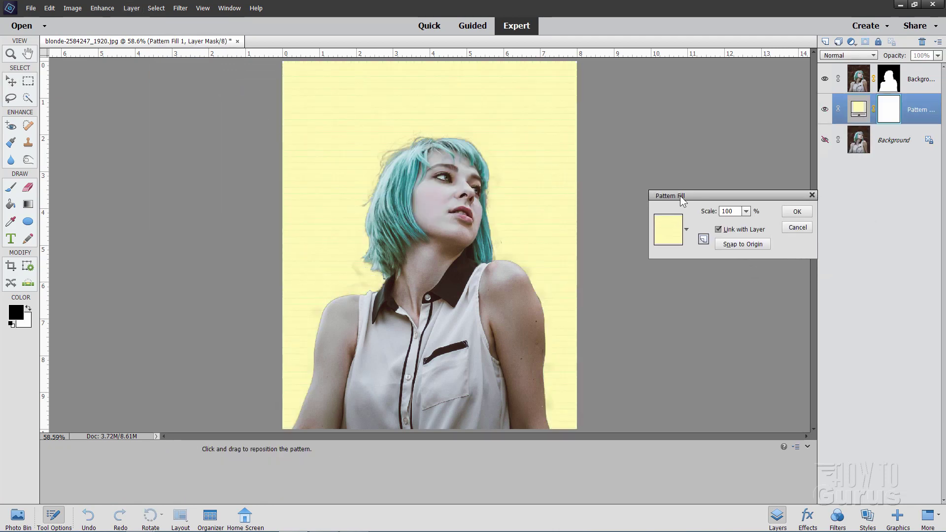
# Preview Default set patterns such as bubbles, noise, checkerboard, zebra and leopard.
pyautogui.click(686, 230)
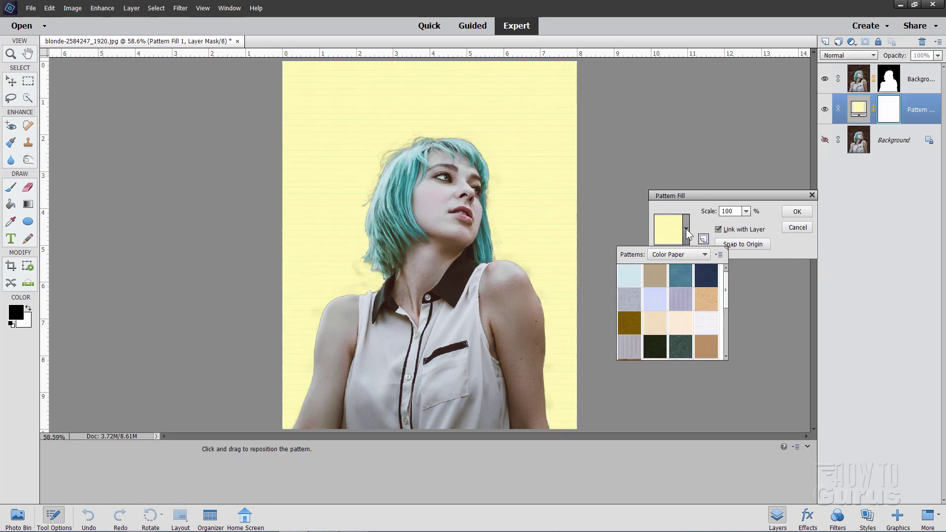
pyautogui.click(693, 254)
pyautogui.click(675, 279)
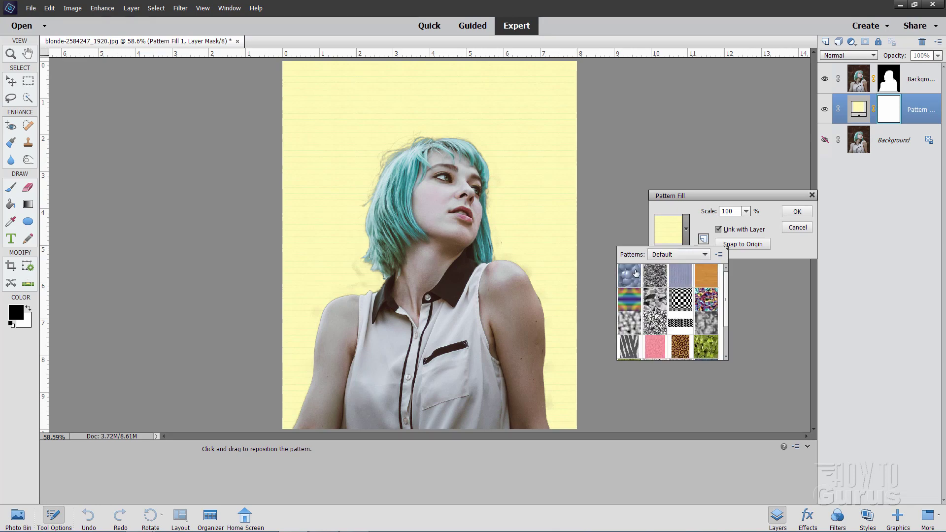
pyautogui.click(633, 283)
pyautogui.click(652, 281)
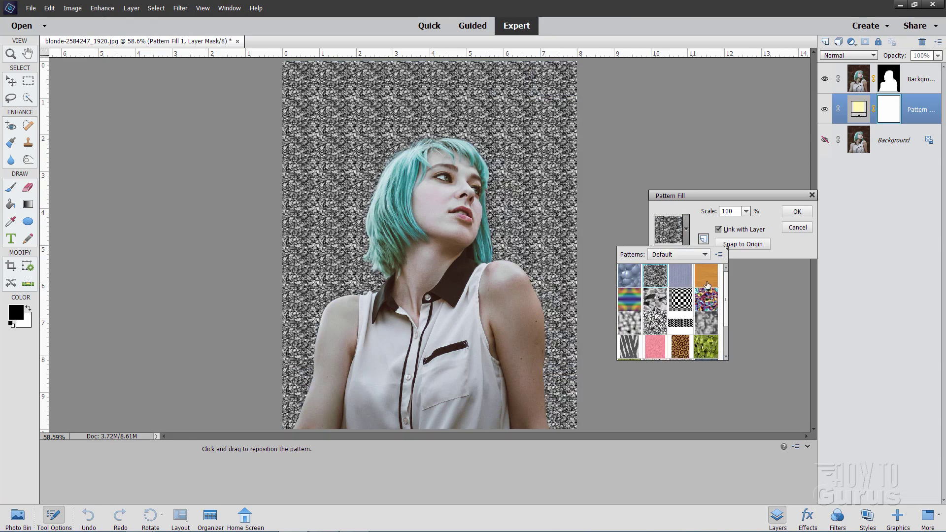
pyautogui.click(710, 325)
pyautogui.click(682, 305)
pyautogui.click(631, 301)
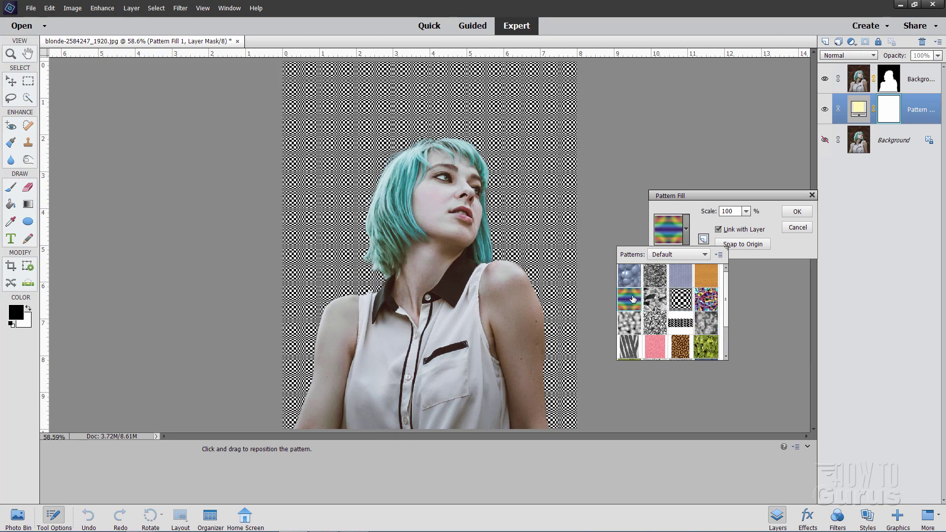
pyautogui.click(630, 344)
pyautogui.click(661, 353)
pyautogui.click(680, 349)
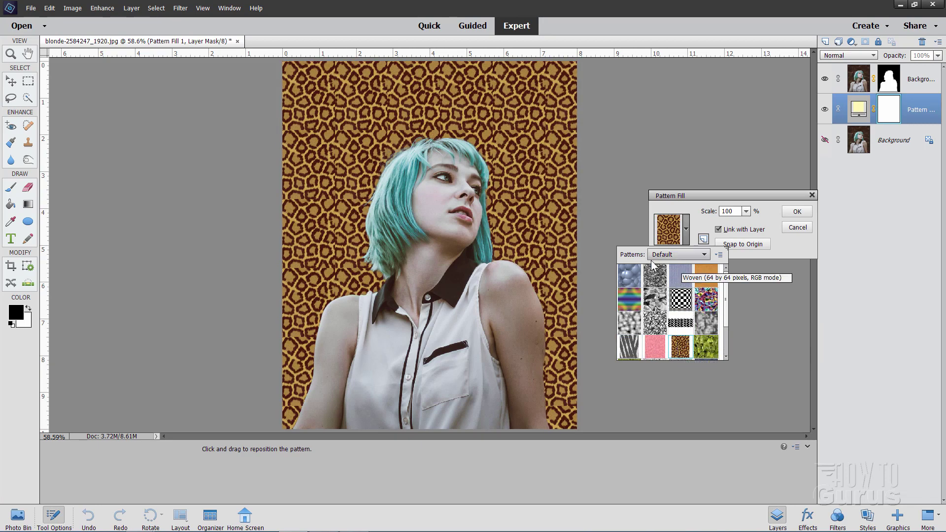
# Switch to the Color Paper set and choose the blue paper swatch.
pyautogui.click(679, 255)
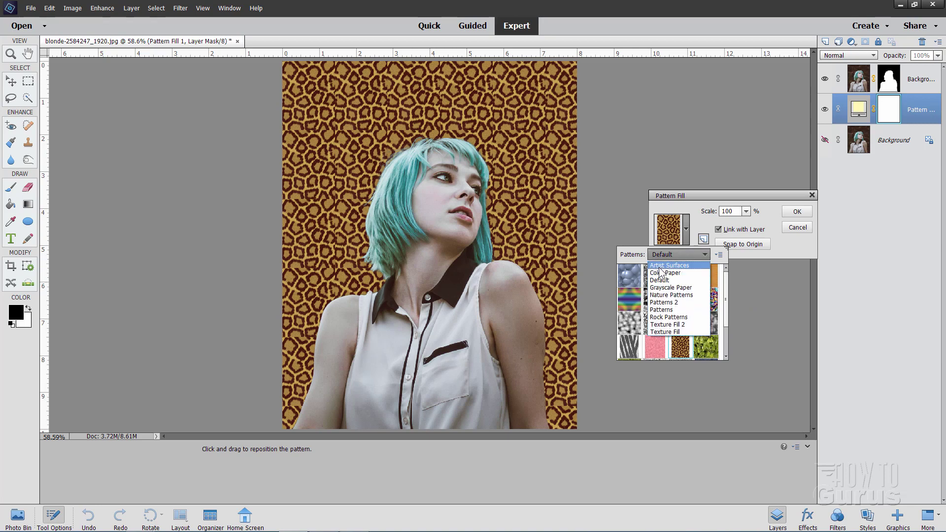
pyautogui.click(687, 273)
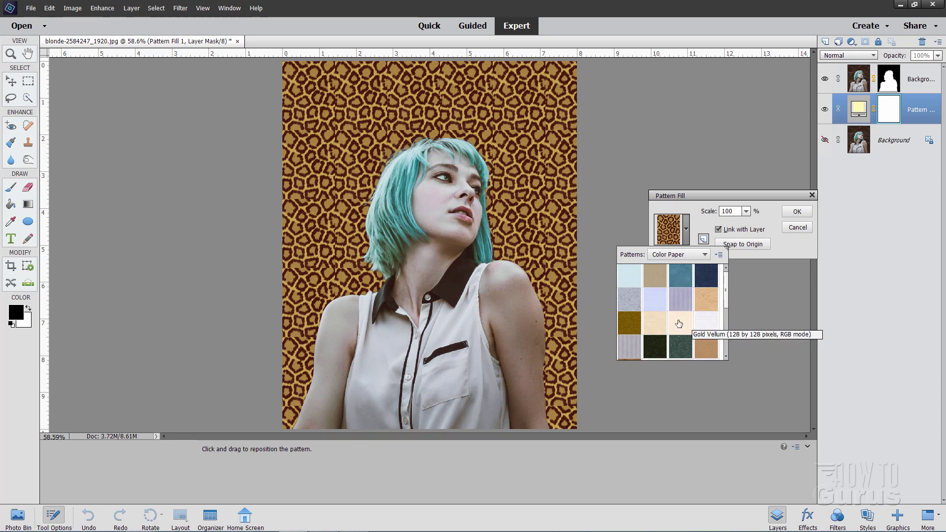
pyautogui.moveTo(725, 300)
pyautogui.mouseDown()
pyautogui.moveTo(727, 343)
pyautogui.moveTo(728, 295)
pyautogui.mouseUp()
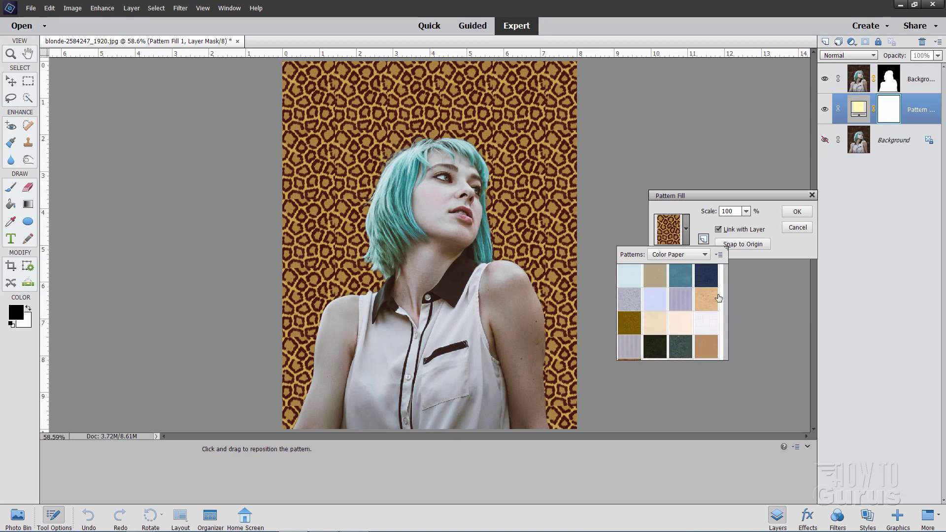
pyautogui.click(683, 279)
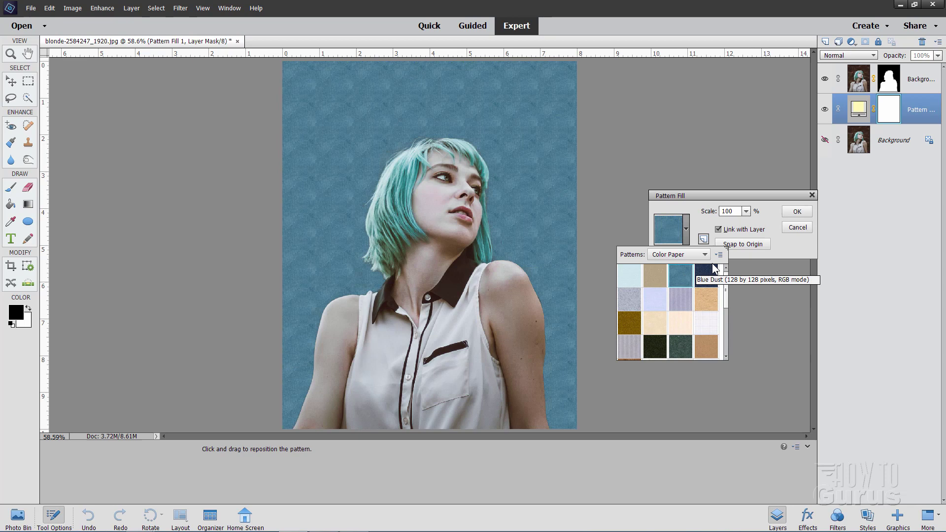
pyautogui.click(701, 241)
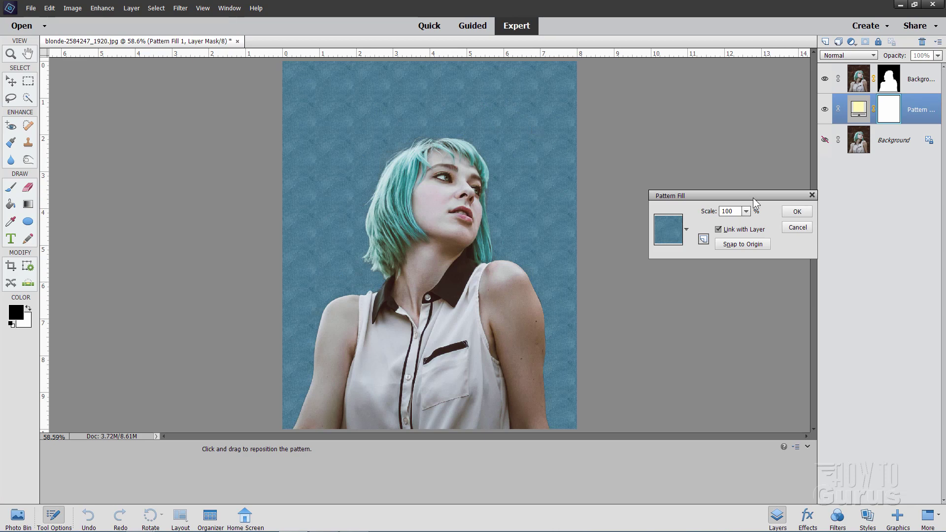
# Set the pattern scale to 395% and confirm the fill.
pyautogui.click(747, 211)
pyautogui.moveTo(751, 227); pyautogui.dragTo(761, 229)
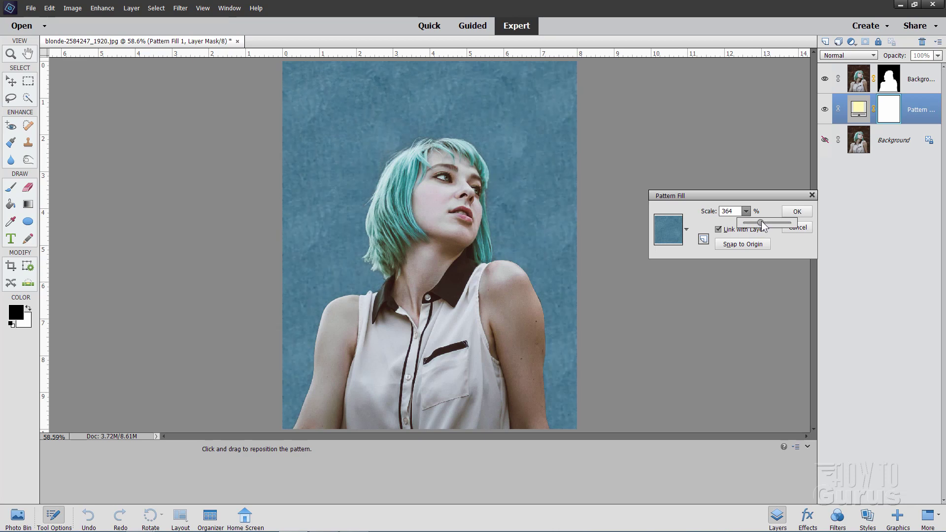
pyautogui.moveTo(762, 222); pyautogui.dragTo(763, 222)
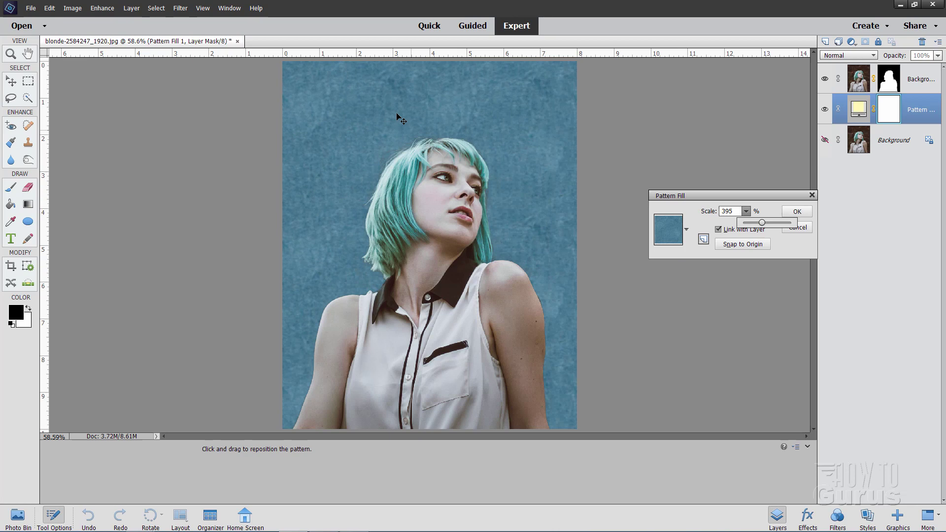
pyautogui.click(797, 211)
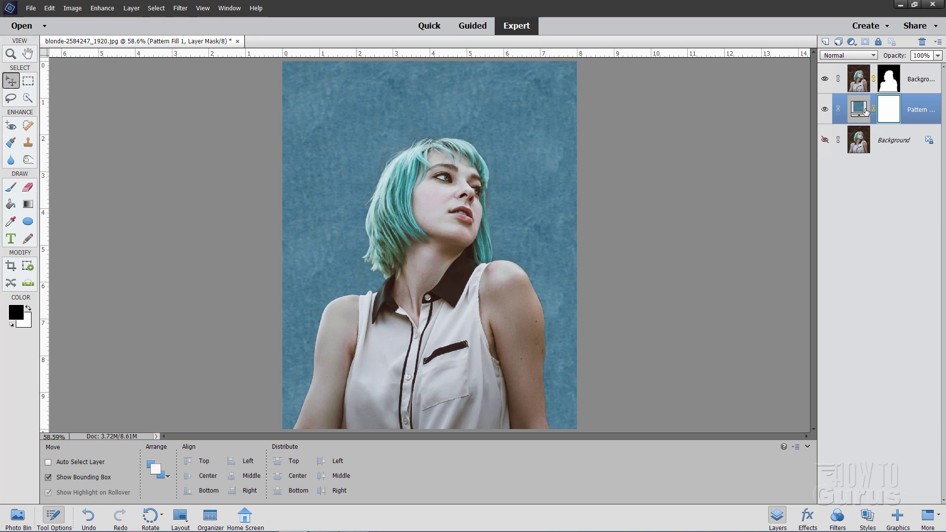
# Duplicate Pattern Fill 1 as Pattern Fill 1 copy and simplify the copy.
pyautogui.rightClick(918, 113)
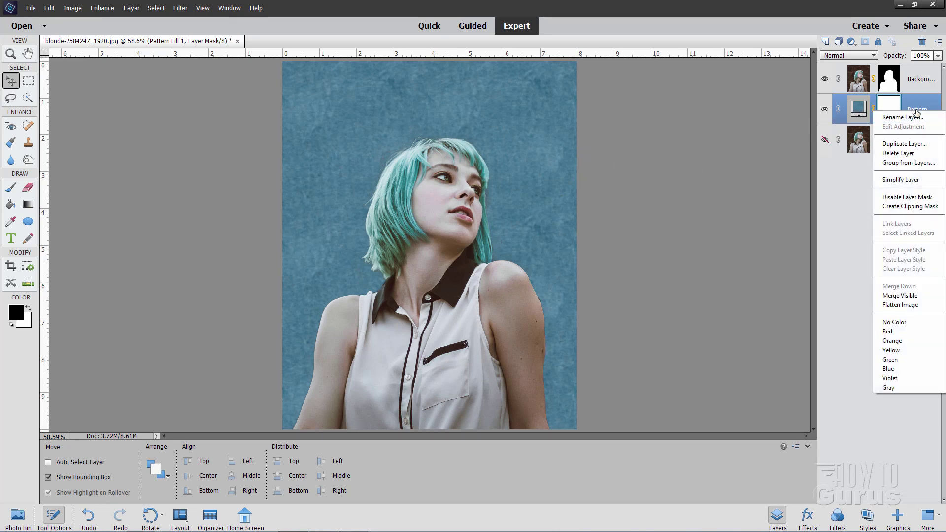
pyautogui.click(905, 143)
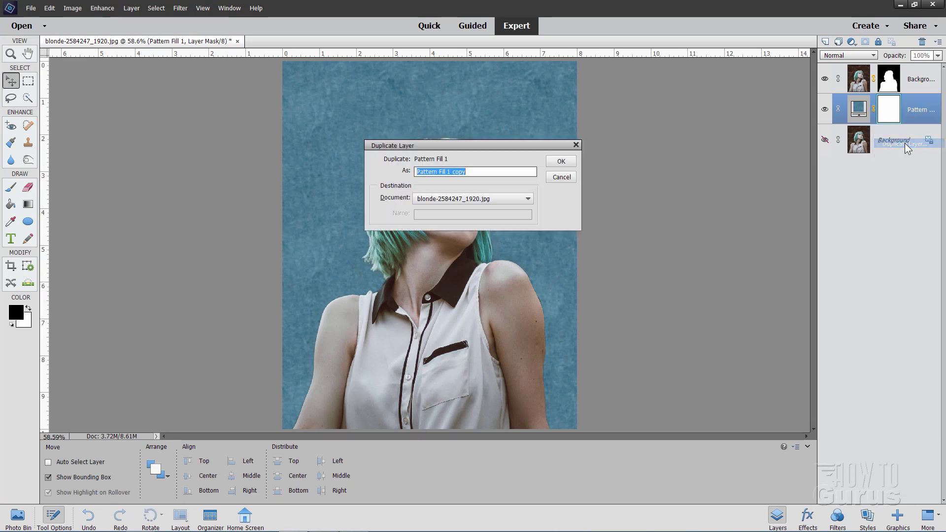
pyautogui.click(562, 161)
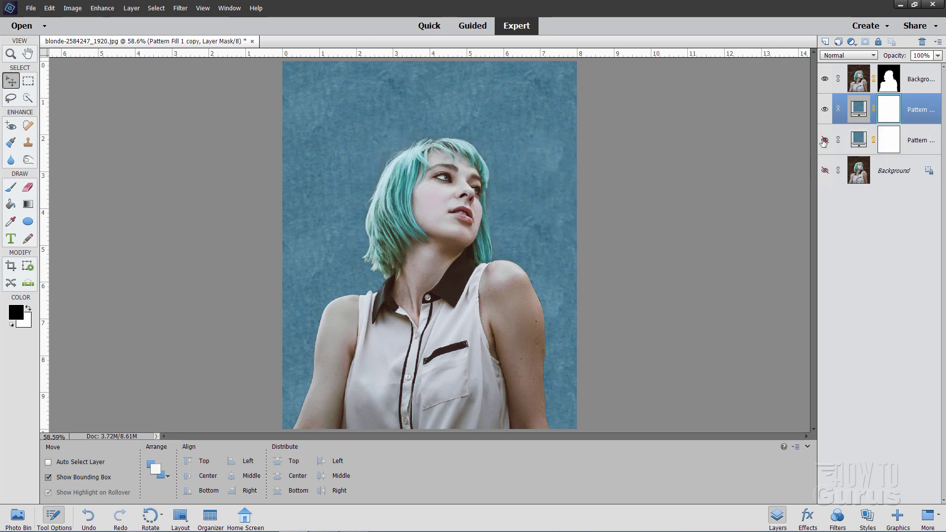
pyautogui.rightClick(917, 115)
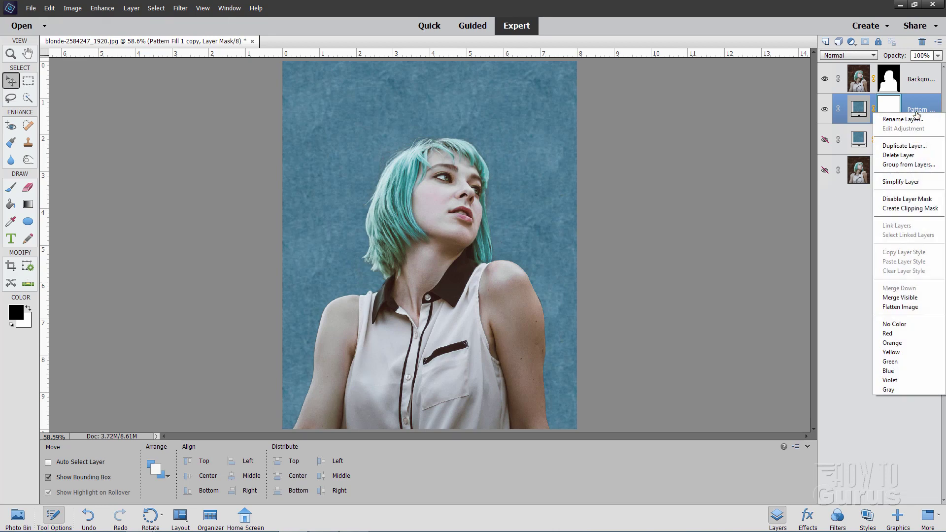
pyautogui.click(898, 181)
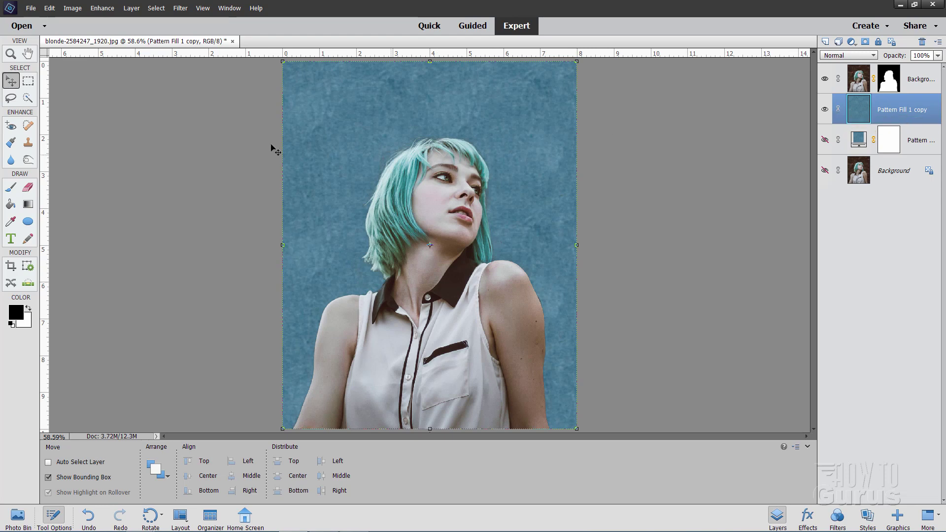
# Apply Correct Camera Distortion with a Vignette Amount of -57 to the pattern copy.
pyautogui.click(179, 9)
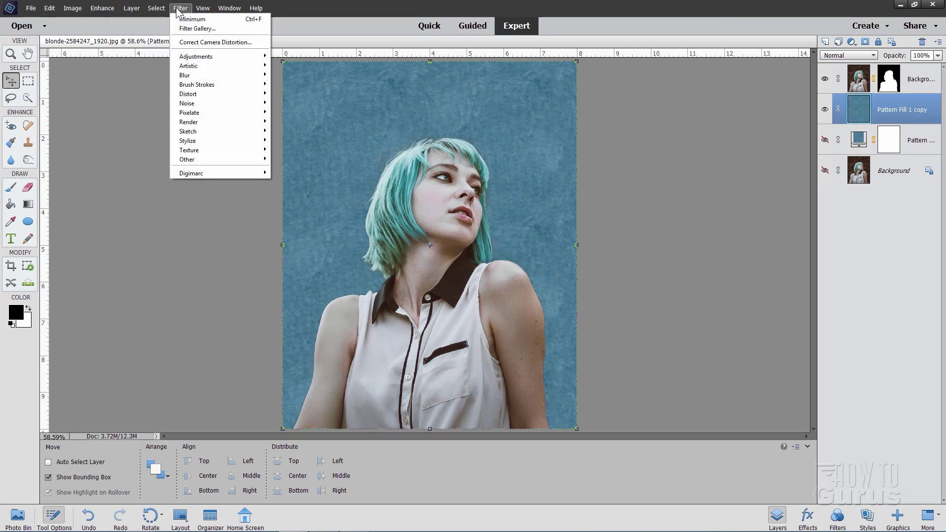
pyautogui.click(239, 43)
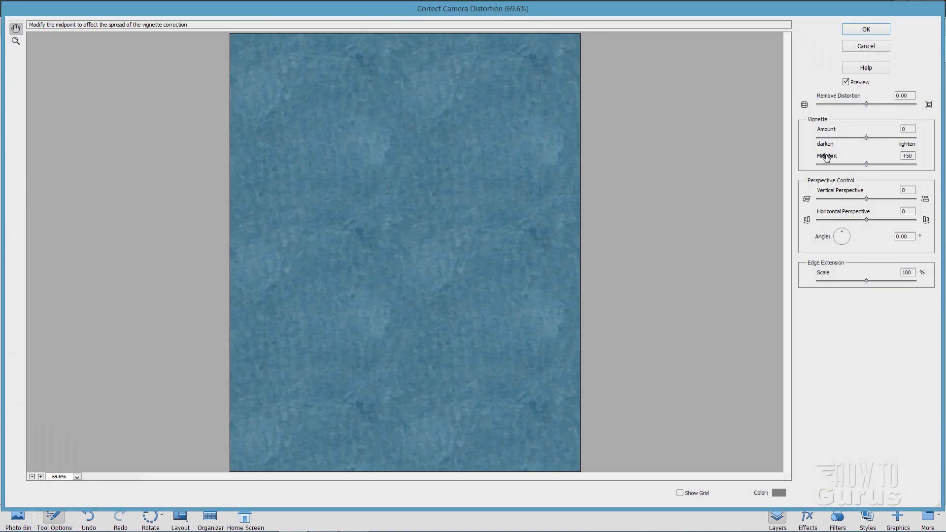
pyautogui.click(867, 139)
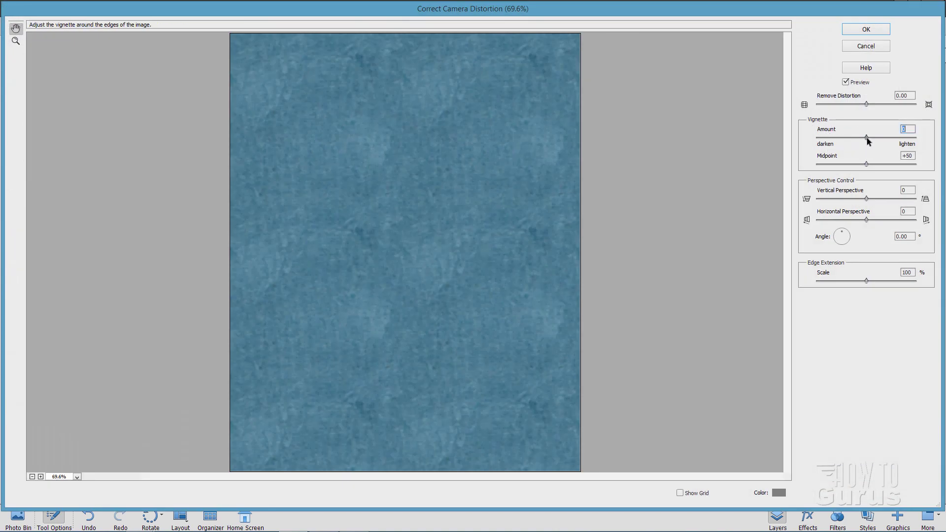
pyautogui.moveTo(867, 139); pyautogui.dragTo(832, 138)
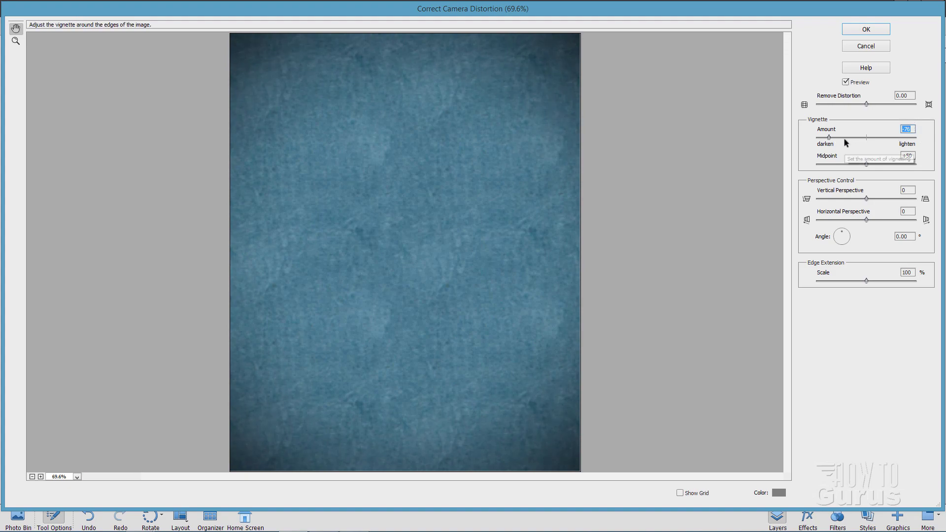
pyautogui.click(872, 31)
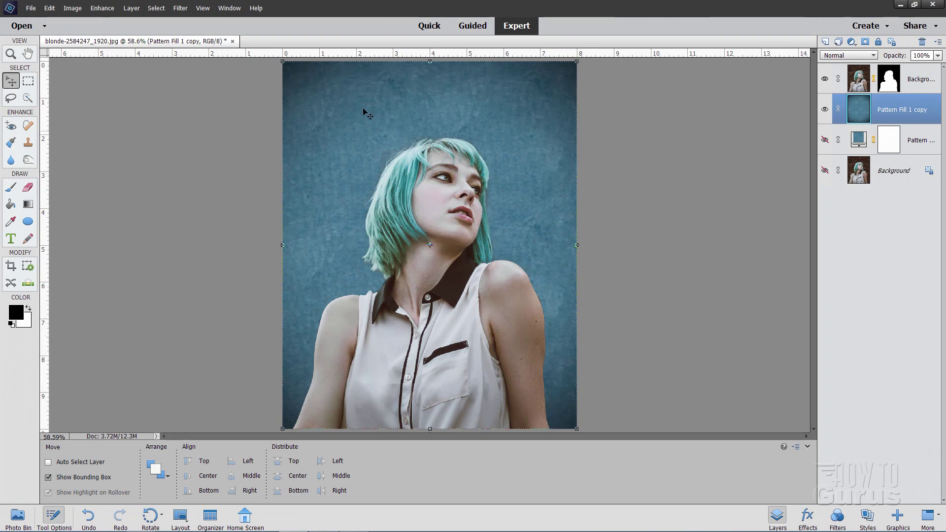
# Add a Levels adjustment layer clipped to the Background copy woman layer.
pyautogui.click(862, 86)
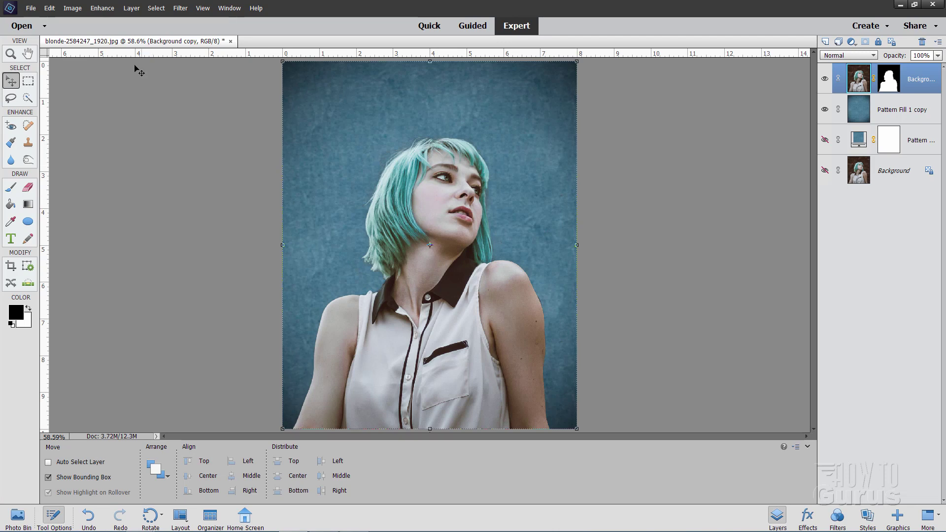
pyautogui.click(133, 8)
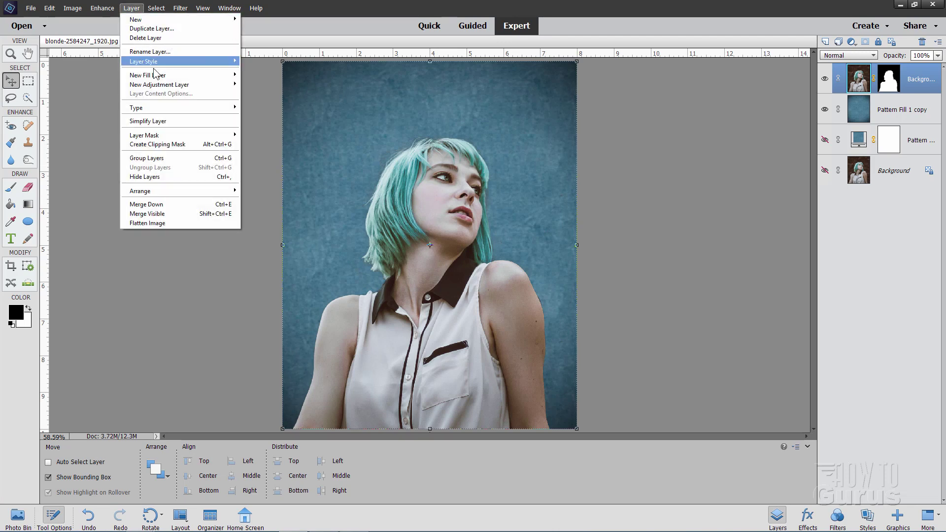
pyautogui.moveTo(173, 85)
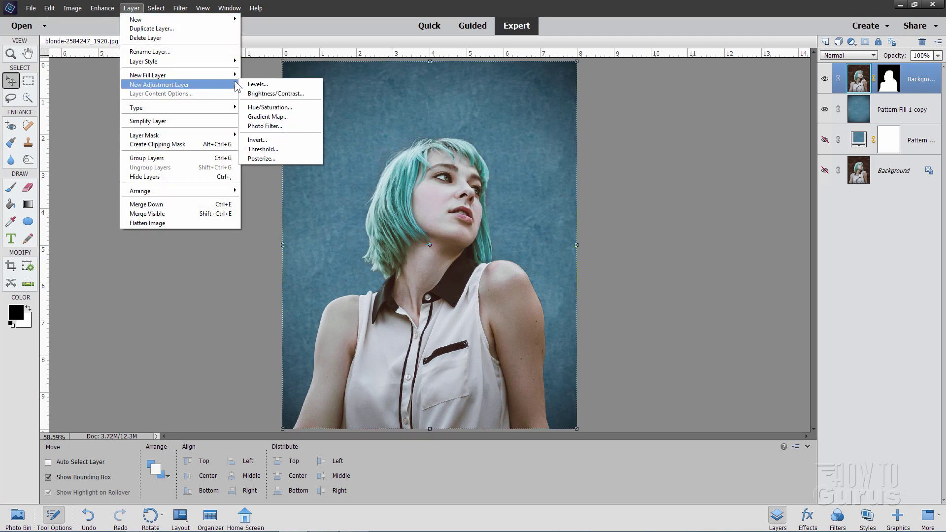
pyautogui.click(257, 84)
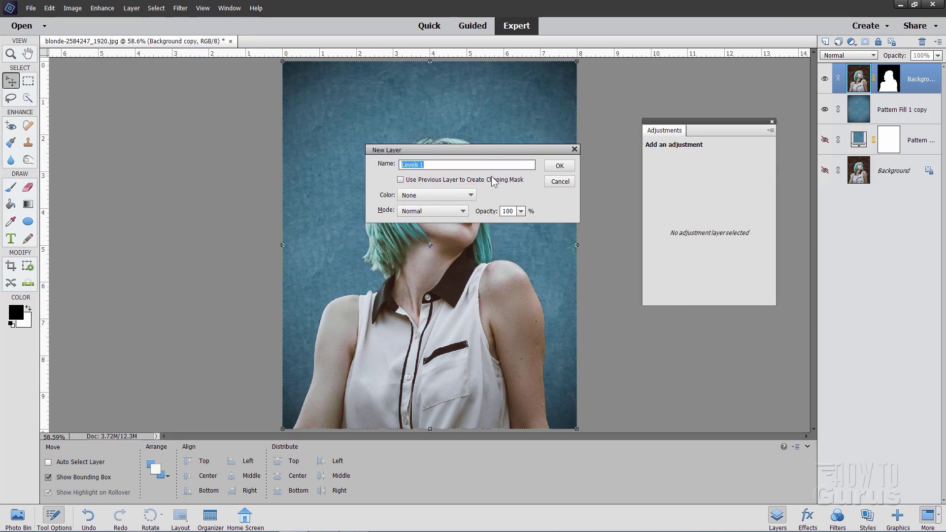
pyautogui.click(401, 180)
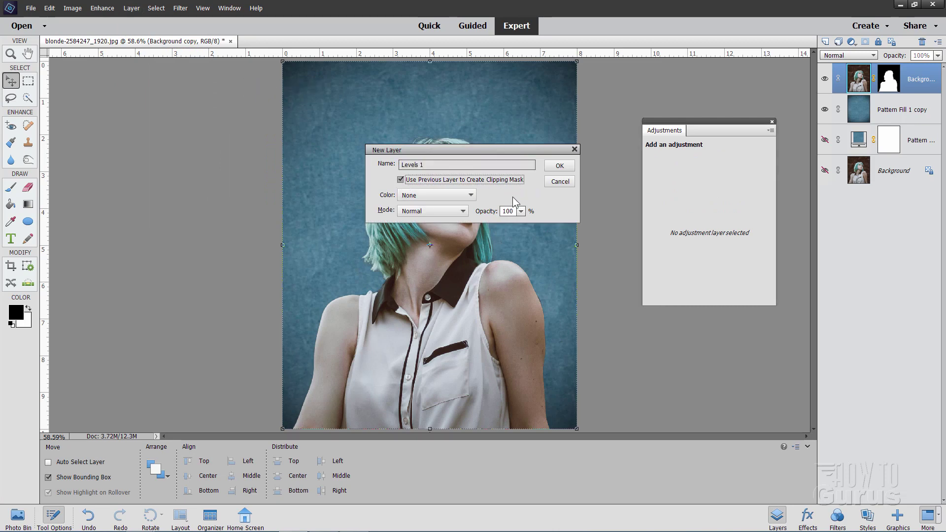
pyautogui.click(549, 166)
pyautogui.moveTo(701, 122); pyautogui.dragTo(711, 119)
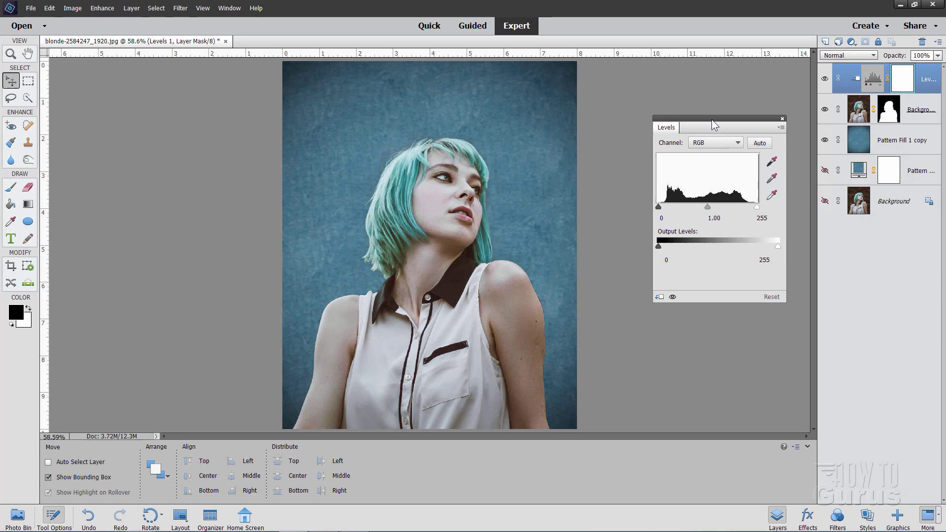
# Set the Levels midtone input to .86 and the highlight input to 238.
pyautogui.moveTo(708, 207)
pyautogui.mouseDown()
pyautogui.moveTo(718, 212)
pyautogui.moveTo(704, 212)
pyautogui.mouseUp()
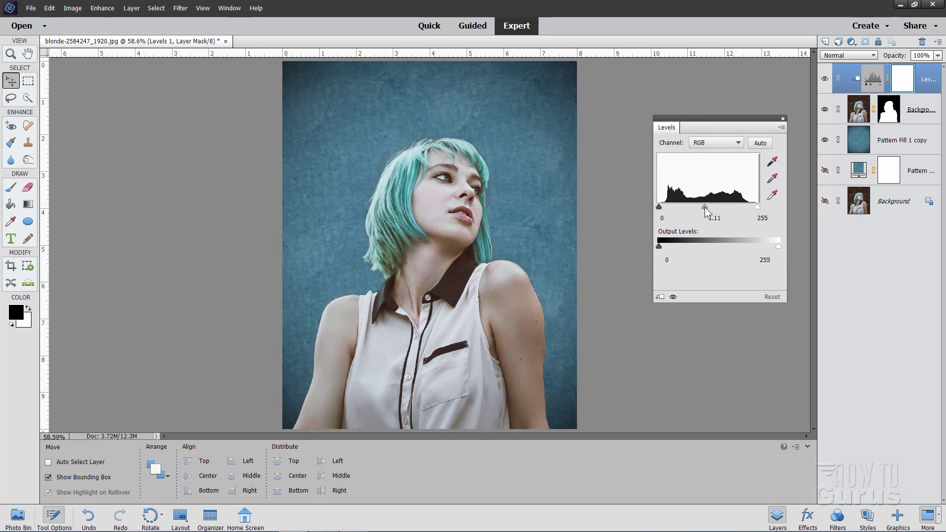
pyautogui.doubleClick(724, 218)
pyautogui.write('.')
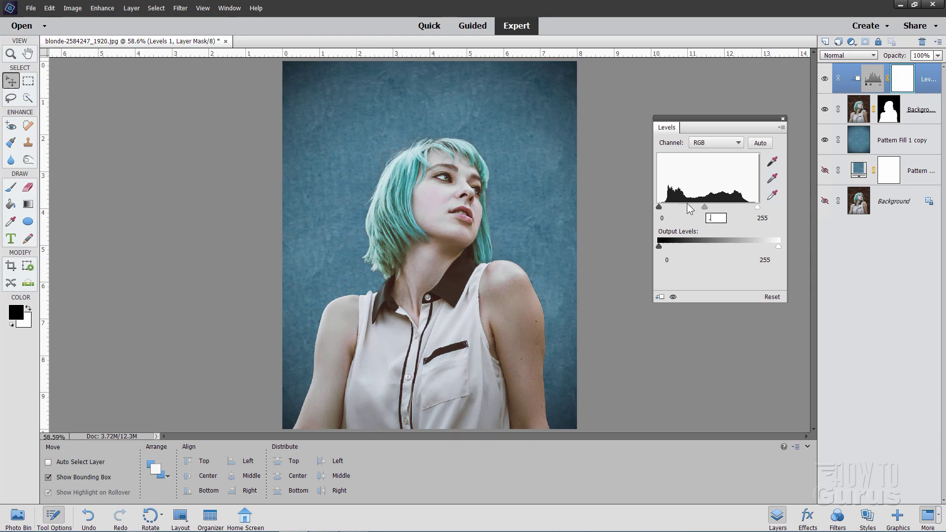
pyautogui.write('86')
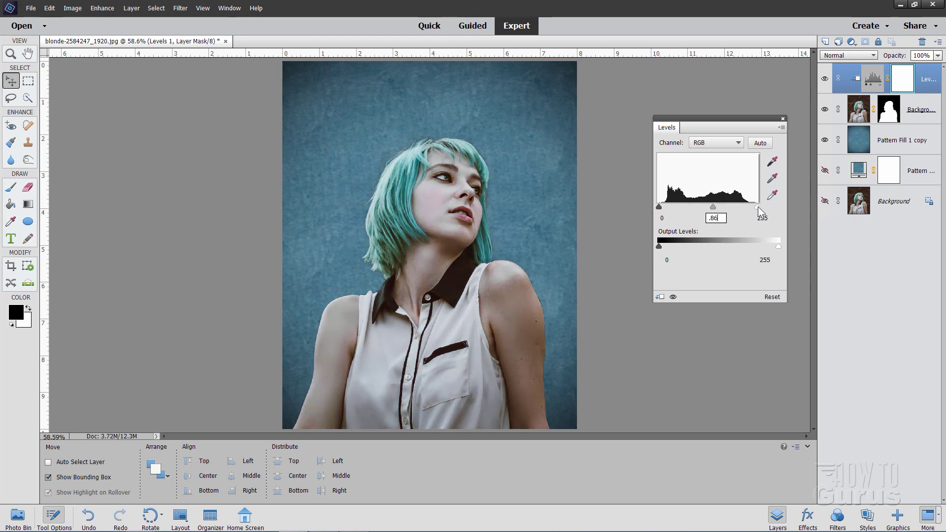
pyautogui.moveTo(758, 208); pyautogui.dragTo(753, 212)
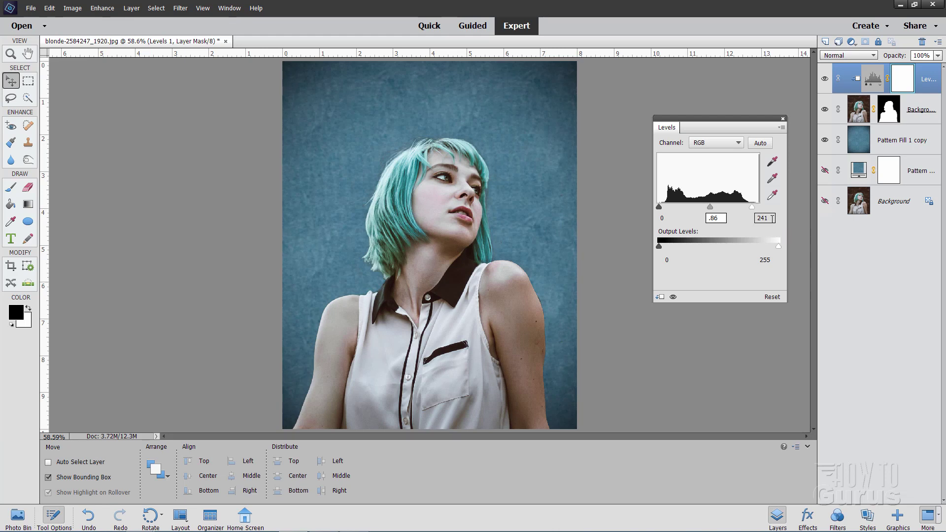
pyautogui.click(772, 218)
pyautogui.write('238')
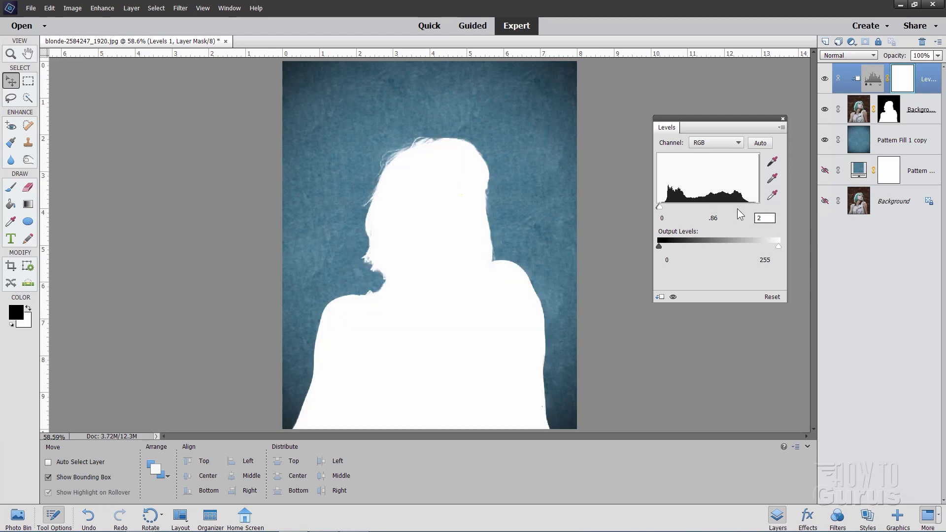
pyautogui.click(784, 119)
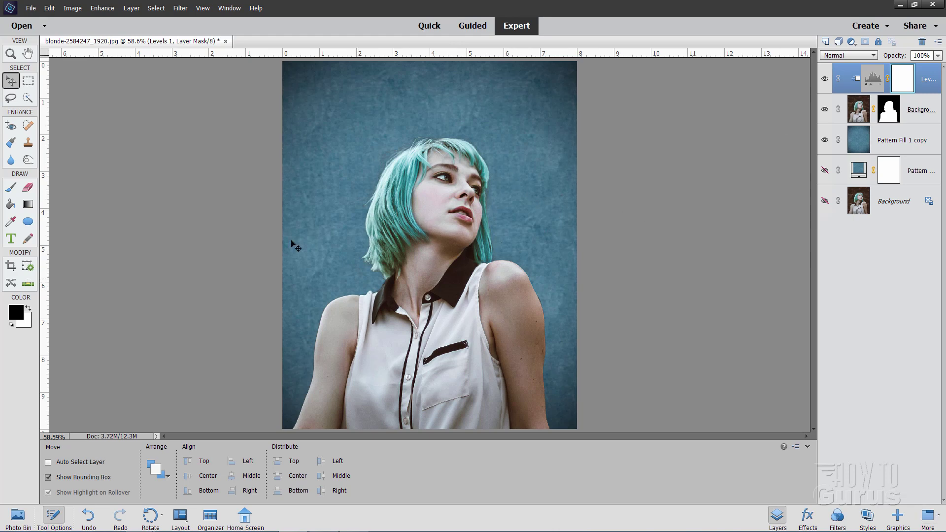
# Add a Photo Filter adjustment layer clipped to the layer below, named Photo Filter 1.
pyautogui.click(131, 8)
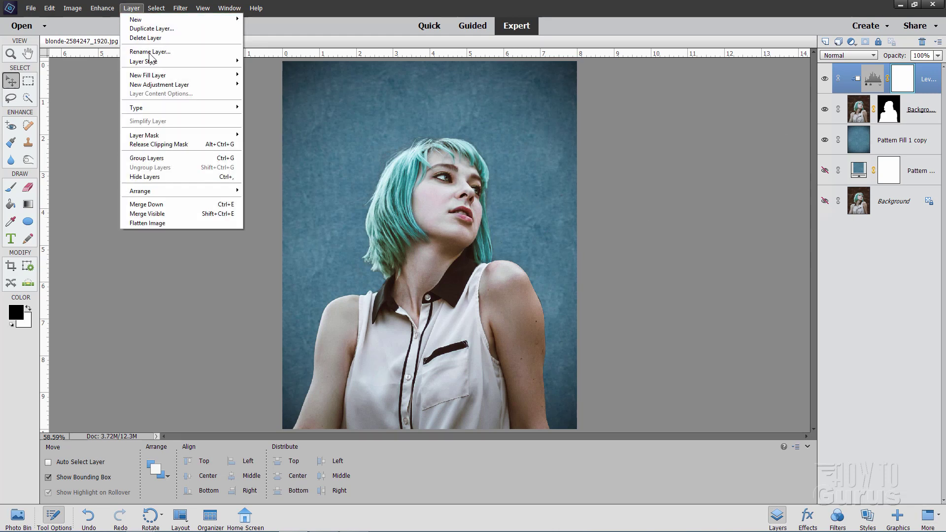
pyautogui.moveTo(184, 84)
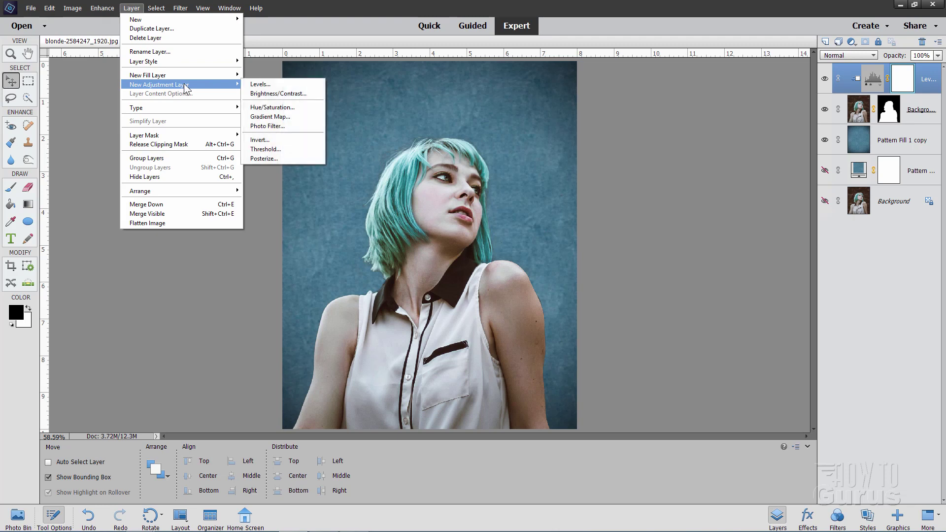
pyautogui.click(267, 126)
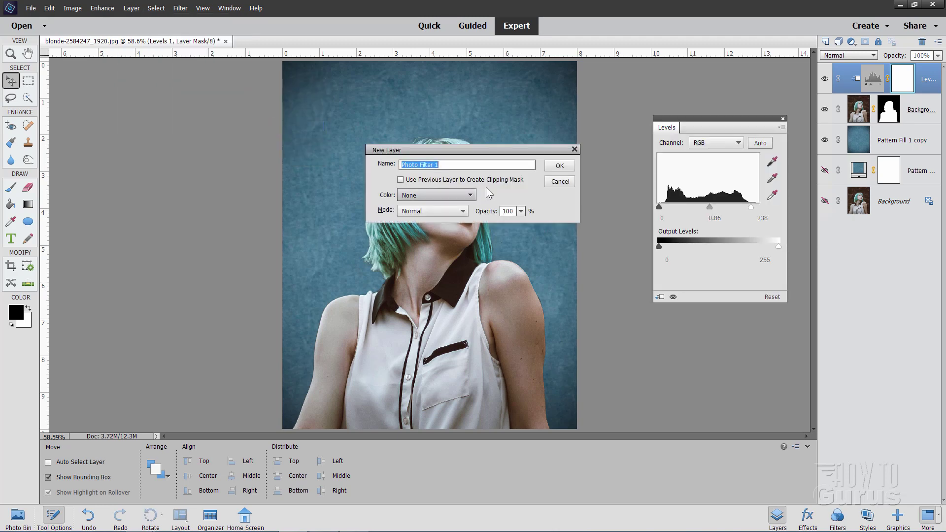
pyautogui.click(401, 180)
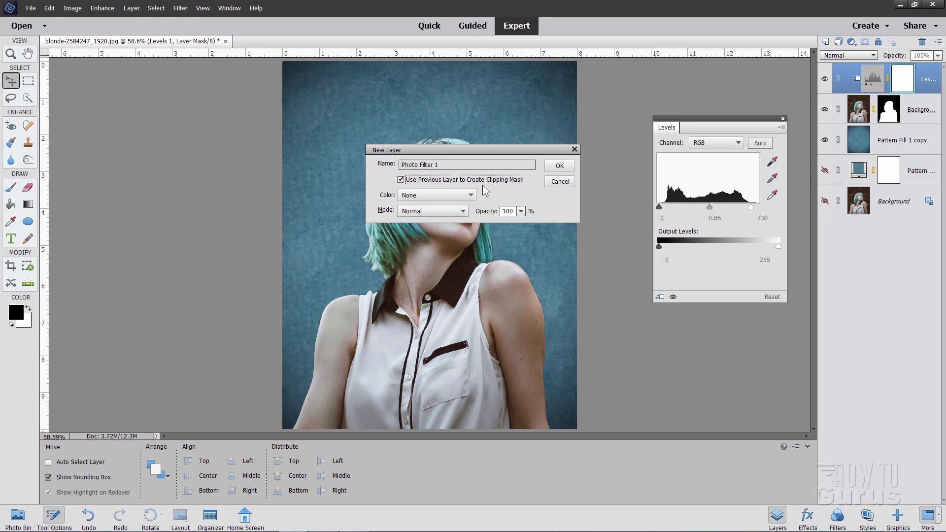
pyautogui.click(558, 165)
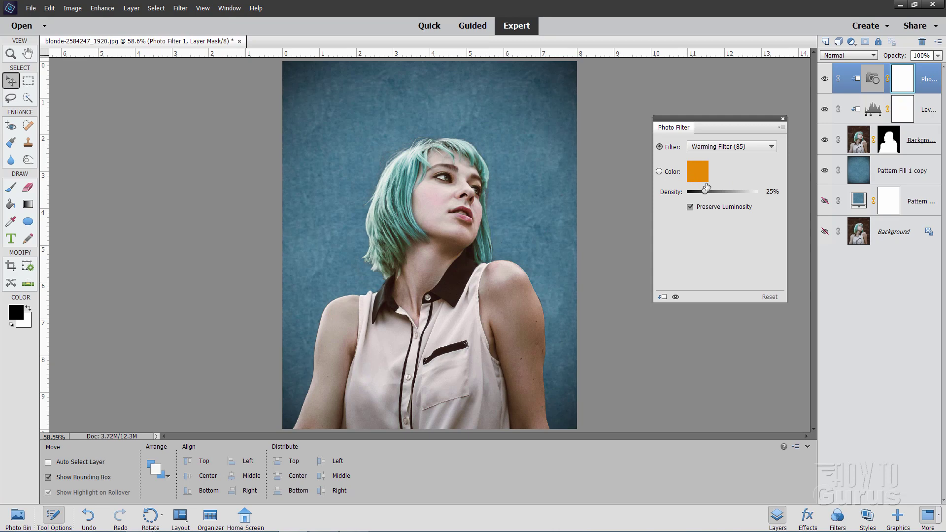
# Raise the warming filter density to about 50%, then toggle it to compare before and after.
pyautogui.moveTo(714, 188); pyautogui.dragTo(717, 187)
pyautogui.moveTo(720, 192); pyautogui.dragTo(728, 192)
pyautogui.click(783, 118)
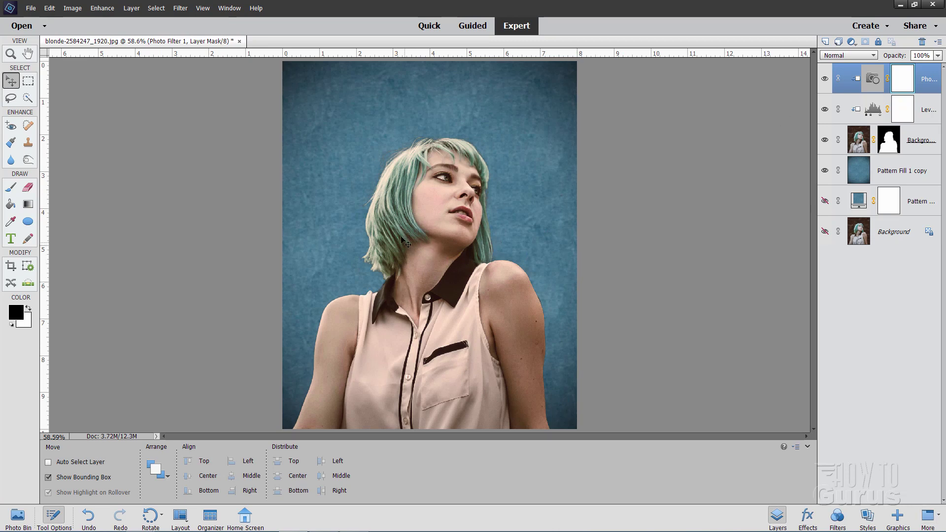
pyautogui.click(825, 79)
pyautogui.click(826, 80)
pyautogui.click(826, 80)
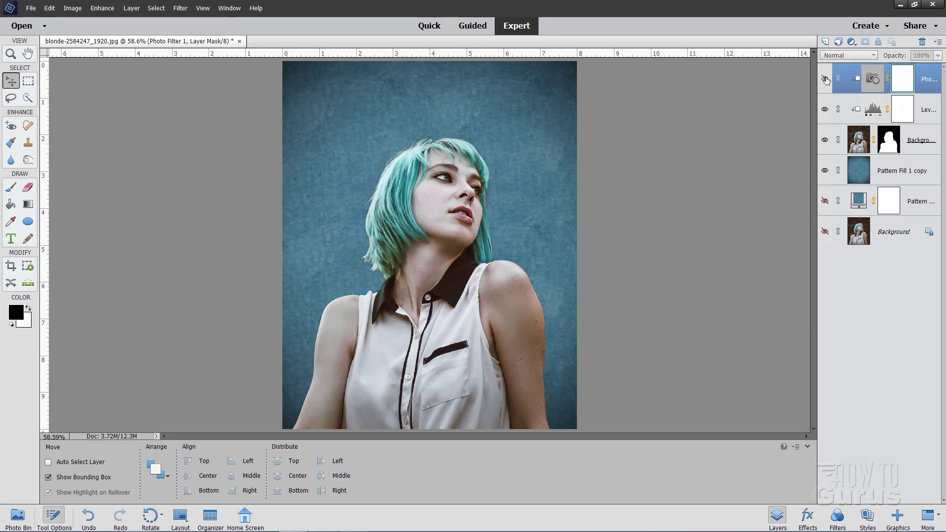
pyautogui.click(825, 79)
pyautogui.click(826, 79)
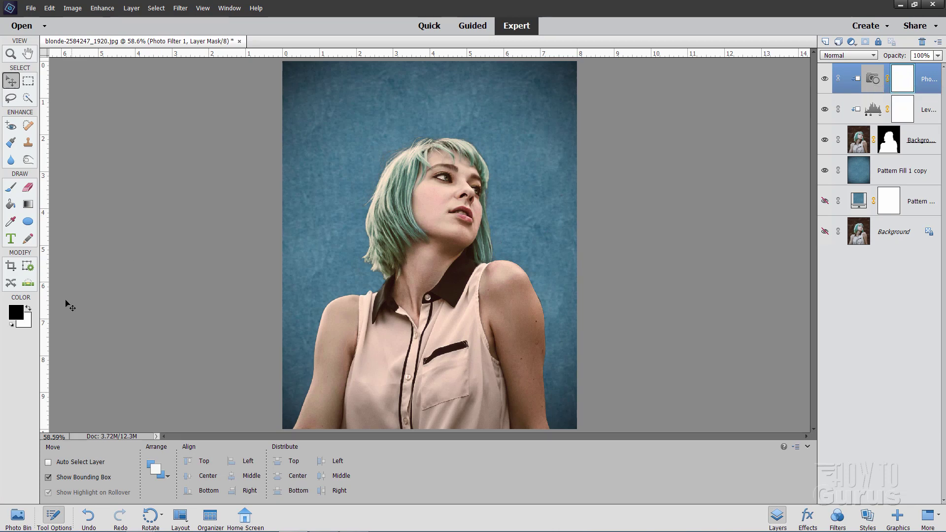
# Brush black on the Photo Filter mask over the left, top and right hair, undoing one stray stroke.
pyautogui.press('b')
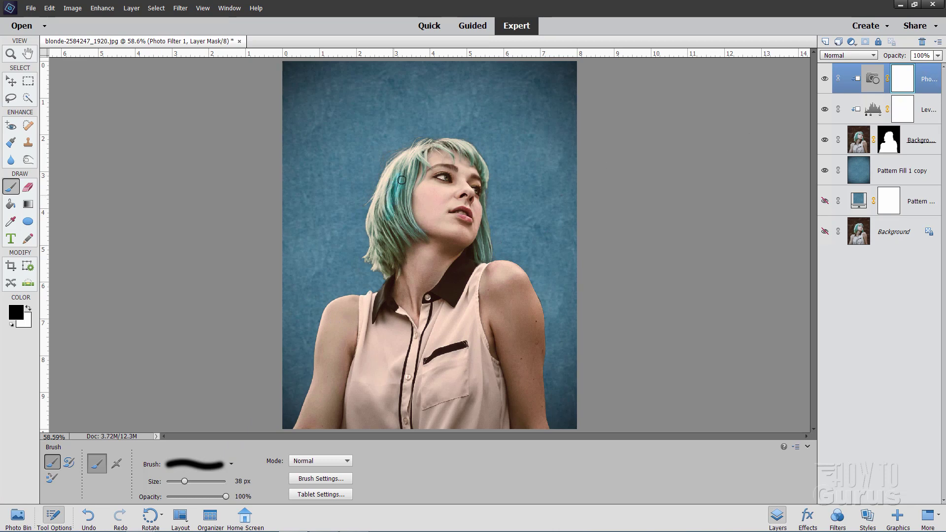
pyautogui.moveTo(384, 202)
pyautogui.mouseDown()
pyautogui.moveTo(387, 177)
pyautogui.moveTo(378, 210)
pyautogui.moveTo(382, 192)
pyautogui.moveTo(397, 244)
pyautogui.moveTo(390, 210)
pyautogui.mouseUp()
pyautogui.moveTo(399, 257)
pyautogui.mouseDown()
pyautogui.moveTo(392, 225)
pyautogui.moveTo(411, 219)
pyautogui.moveTo(407, 191)
pyautogui.moveTo(410, 228)
pyautogui.moveTo(399, 195)
pyautogui.moveTo(419, 230)
pyautogui.mouseUp()
pyautogui.moveTo(391, 182)
pyautogui.mouseDown()
pyautogui.moveTo(374, 196)
pyautogui.moveTo(371, 255)
pyautogui.moveTo(417, 153)
pyautogui.moveTo(433, 142)
pyautogui.mouseUp()
pyautogui.hotkey('ctrl', 'z')
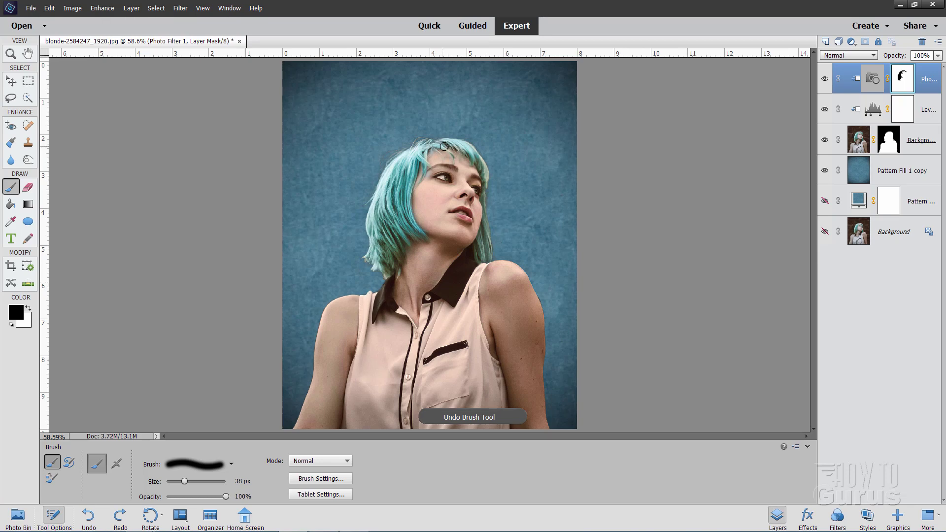
pyautogui.moveTo(457, 143); pyautogui.dragTo(492, 201)
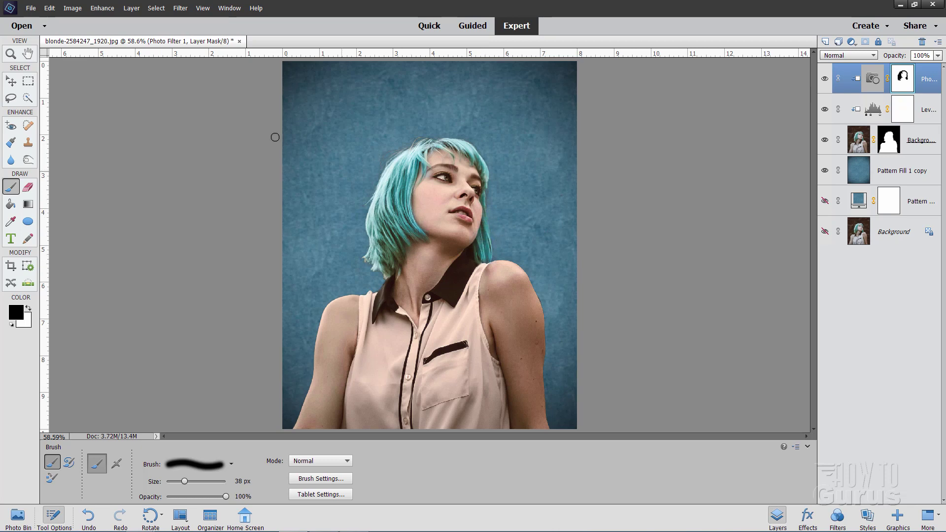
pyautogui.click(10, 80)
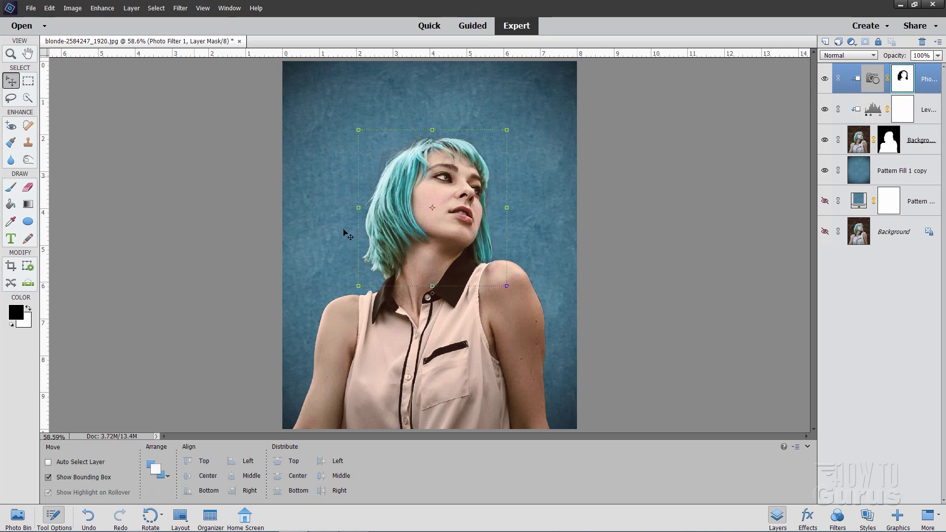
# Duplicate the Background layer as Background copy 2 and move it to the top of the stack.
pyautogui.click(930, 168)
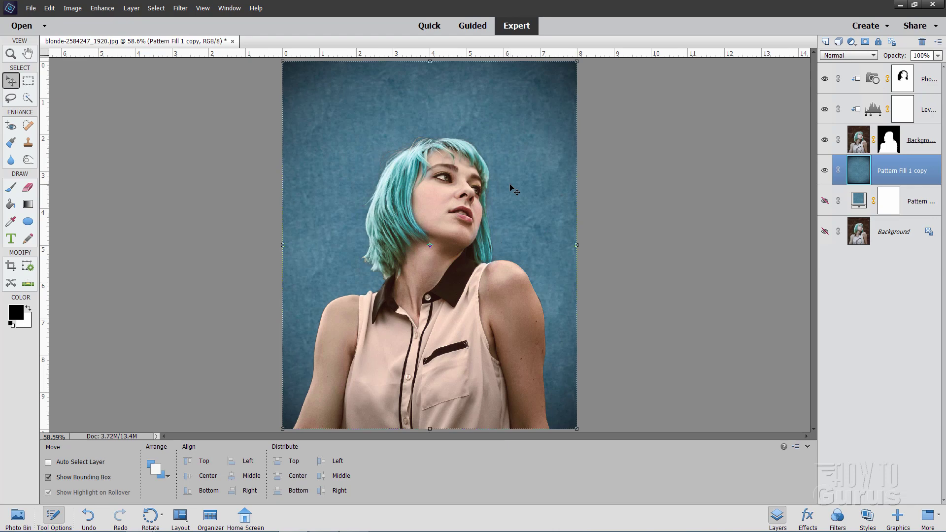
pyautogui.click(885, 234)
pyautogui.rightClick(882, 236)
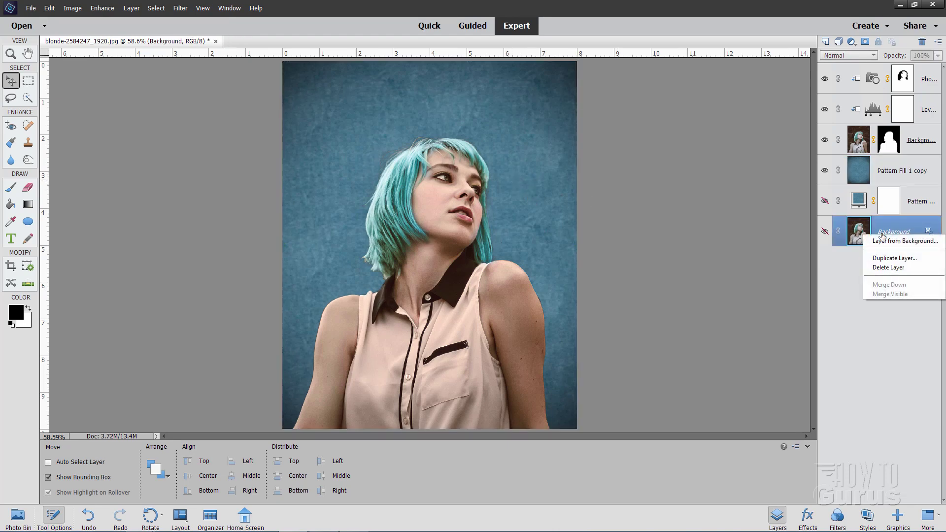
pyautogui.click(887, 257)
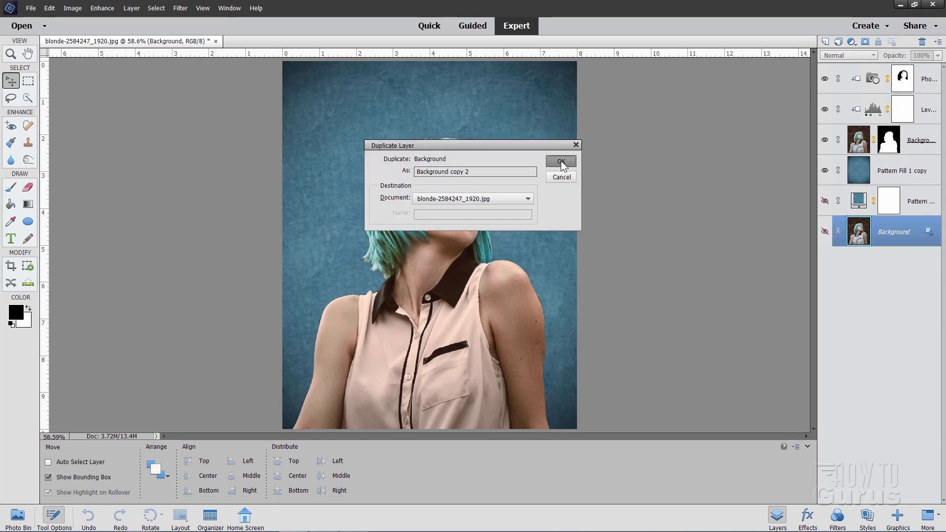
pyautogui.click(561, 160)
pyautogui.moveTo(877, 232); pyautogui.dragTo(872, 82)
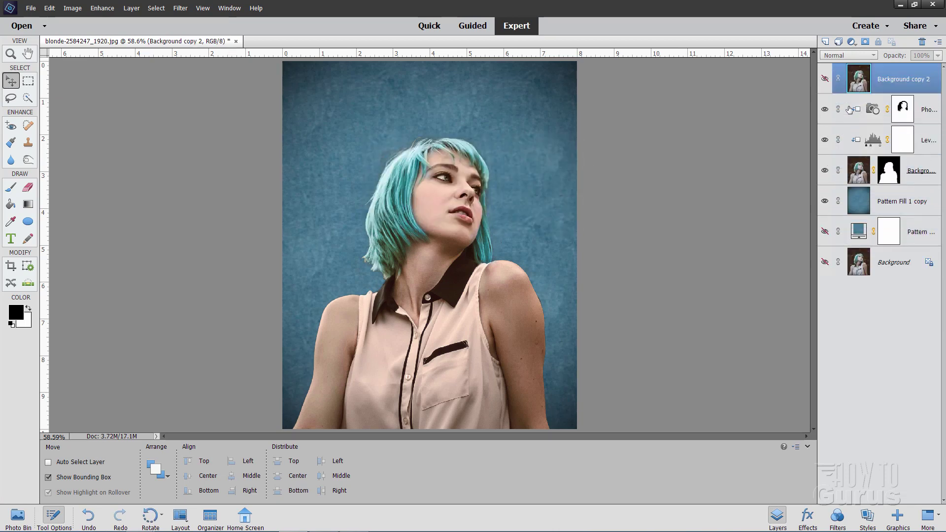
# Toggle Background copy 2 to compare against the edit, leaving it hidden.
pyautogui.click(826, 80)
pyautogui.click(824, 80)
pyautogui.click(824, 81)
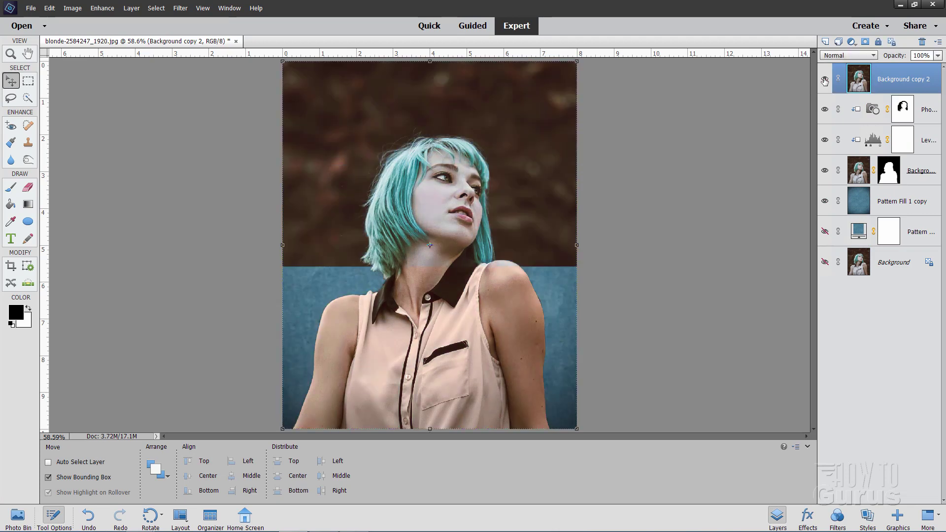
pyautogui.click(824, 81)
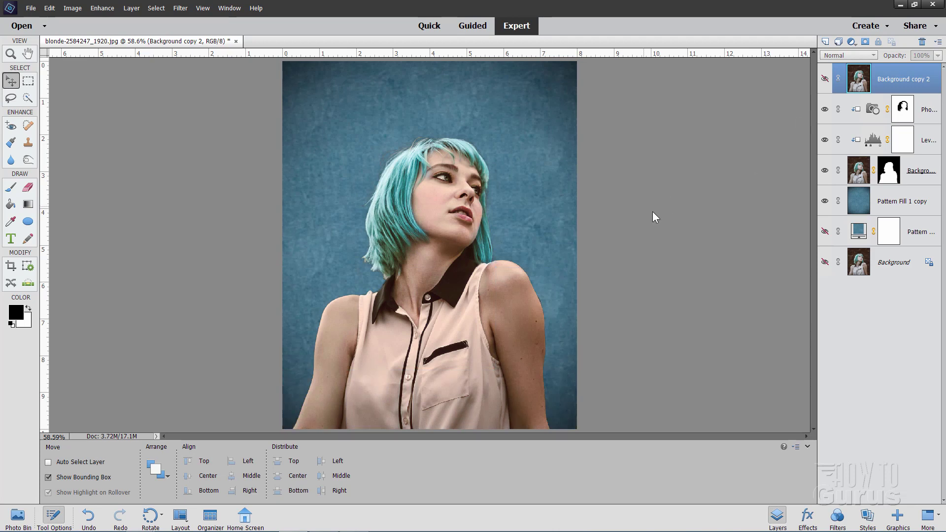
pyautogui.click(826, 79)
pyautogui.click(826, 80)
# Hide the blue textured background, show the other pattern fill layer, and open its settings.
pyautogui.click(825, 201)
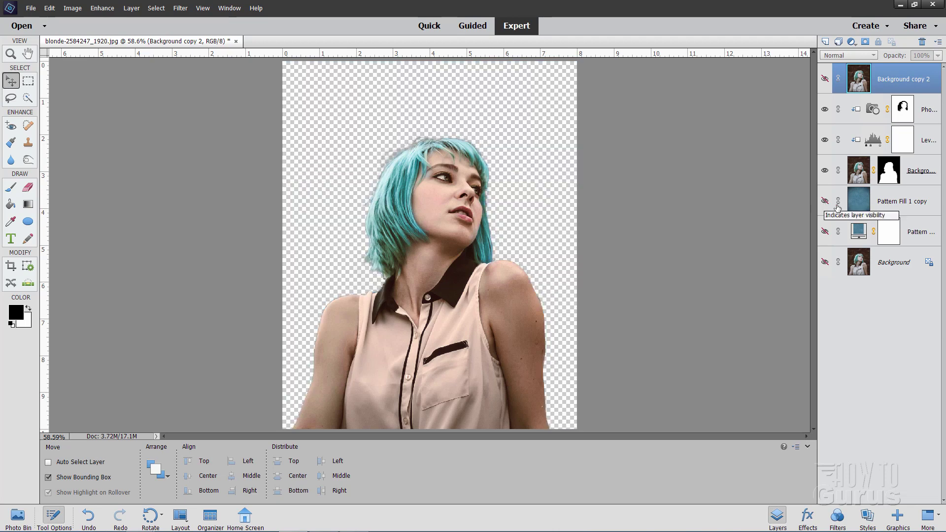
pyautogui.click(825, 233)
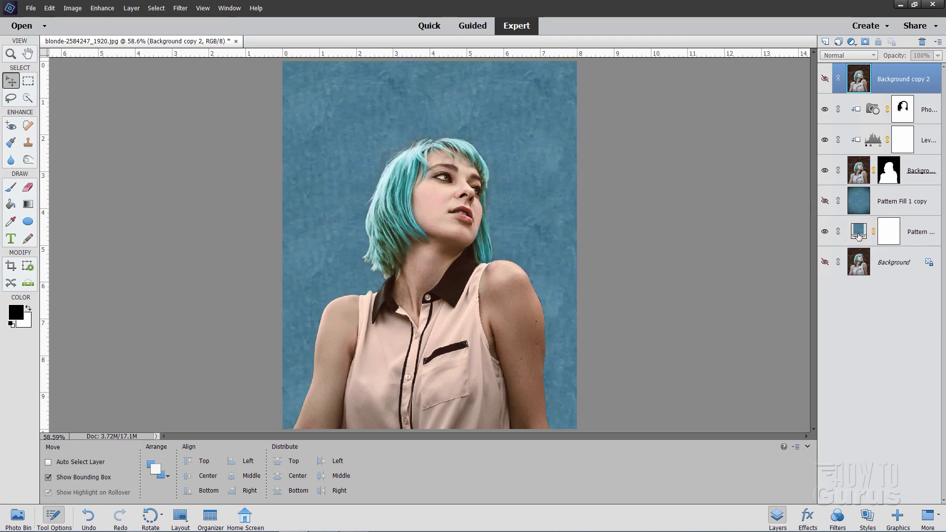
pyautogui.doubleClick(858, 233)
pyautogui.moveTo(749, 195); pyautogui.dragTo(729, 191)
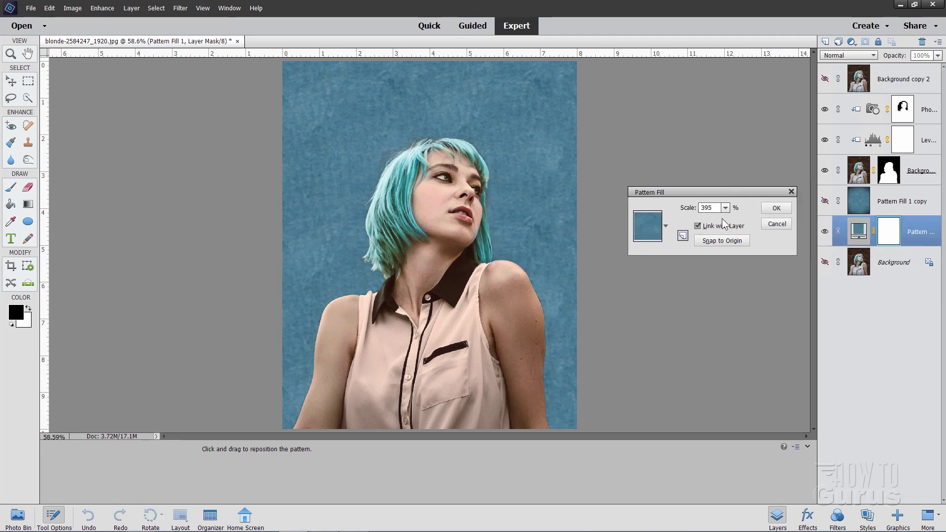
# Preview the navy, green, teal, tan, dark and red paper patterns as the fill.
pyautogui.click(666, 225)
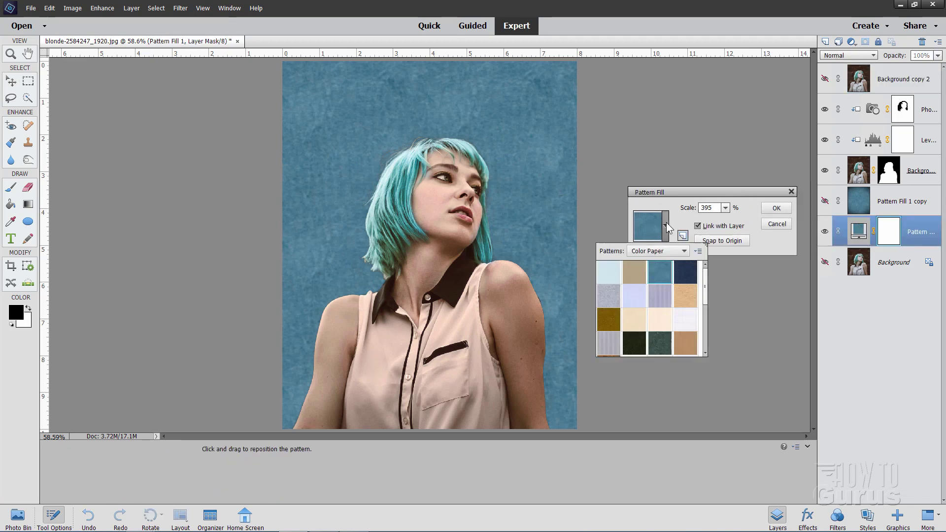
pyautogui.click(687, 272)
pyautogui.click(636, 343)
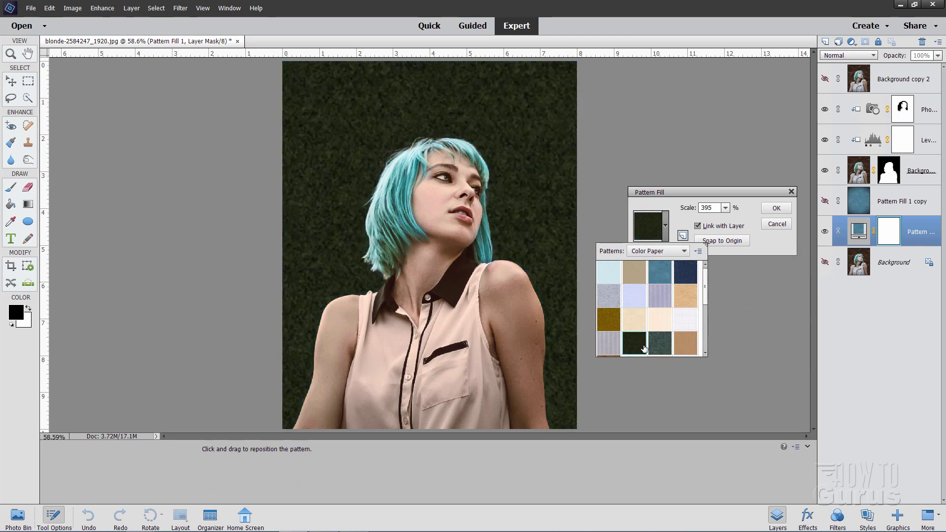
pyautogui.click(660, 344)
pyautogui.click(686, 344)
pyautogui.moveTo(705, 297); pyautogui.dragTo(706, 329)
pyautogui.click(609, 313)
pyautogui.click(659, 336)
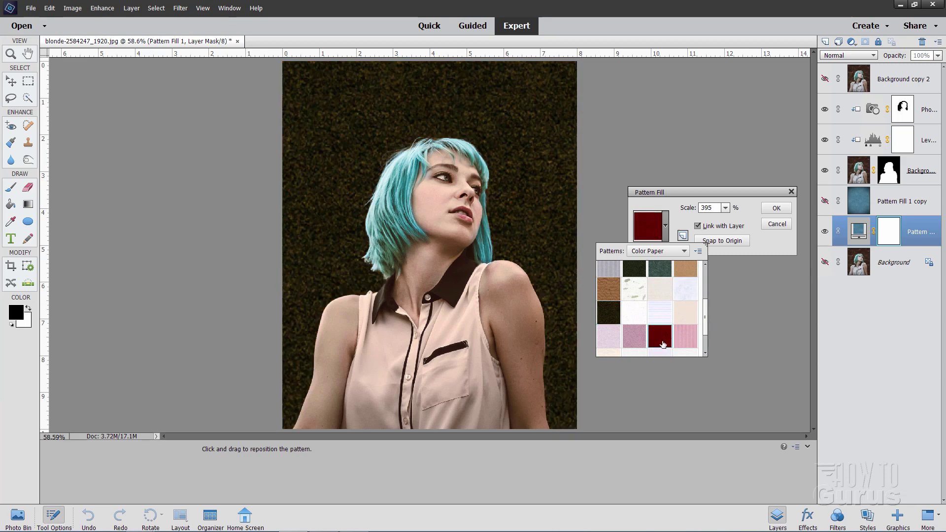
pyautogui.moveTo(706, 328); pyautogui.dragTo(717, 279)
# Preview grey patterns from the Artist Surfaces and Grayscale Paper sets.
pyautogui.click(680, 253)
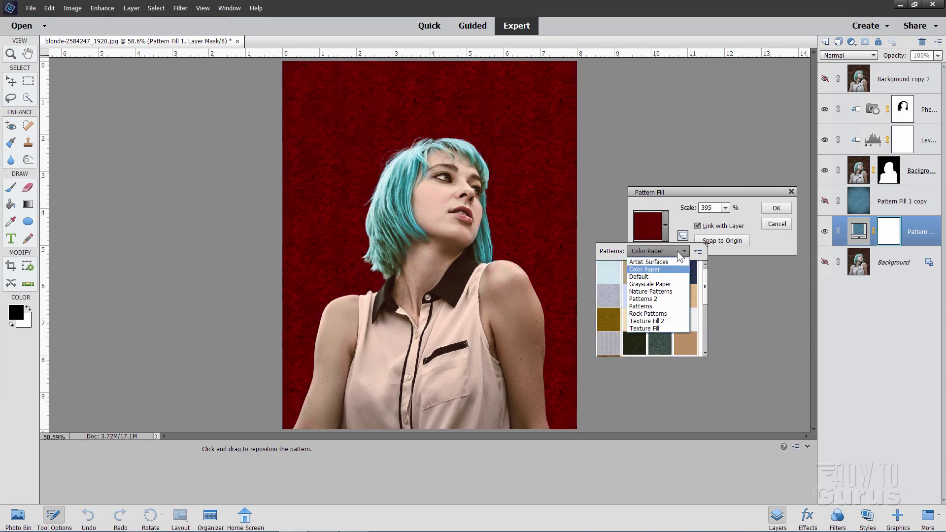
pyautogui.click(673, 260)
pyautogui.click(614, 270)
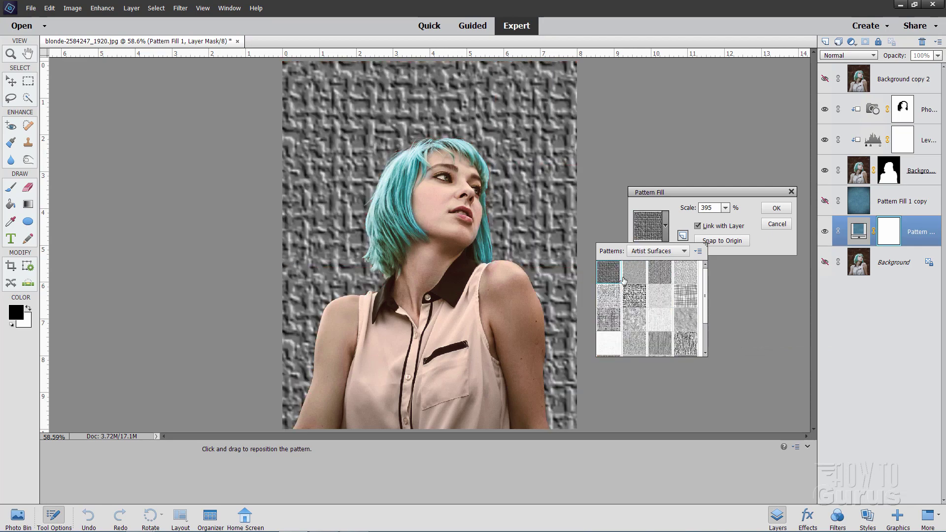
pyautogui.click(635, 296)
pyautogui.click(659, 296)
pyautogui.click(685, 320)
pyautogui.click(680, 251)
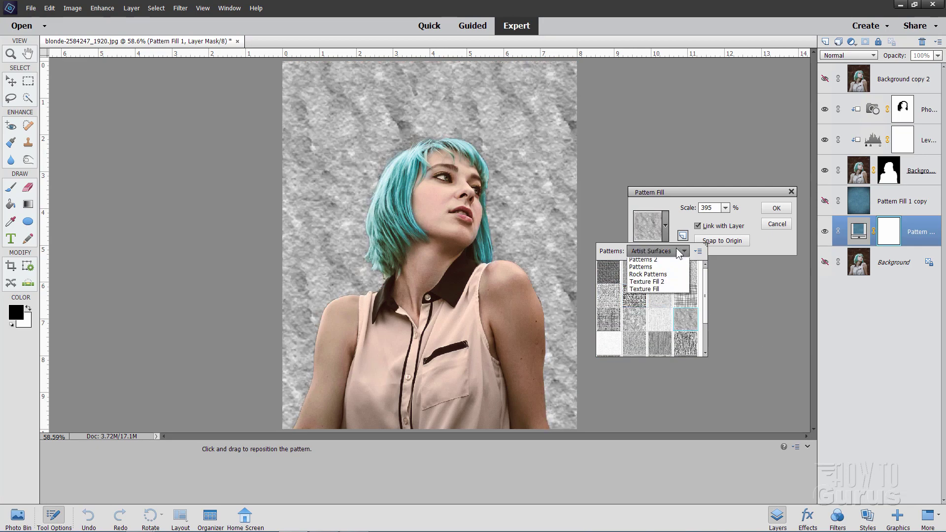
pyautogui.click(650, 261)
pyautogui.click(634, 319)
pyautogui.click(663, 300)
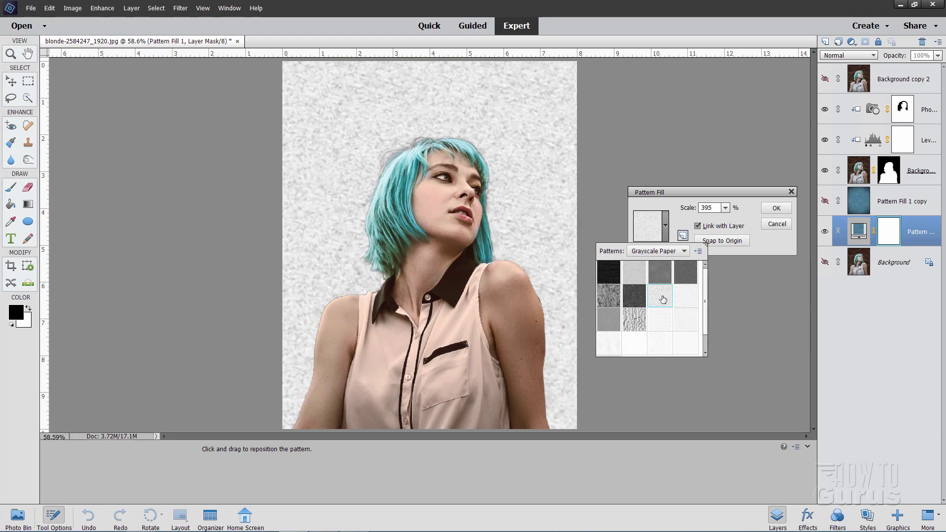
# Preview ivy and leaf patterns from Nature Patterns, then purple, teal, diagonal and wave from Patterns 2.
pyautogui.click(682, 251)
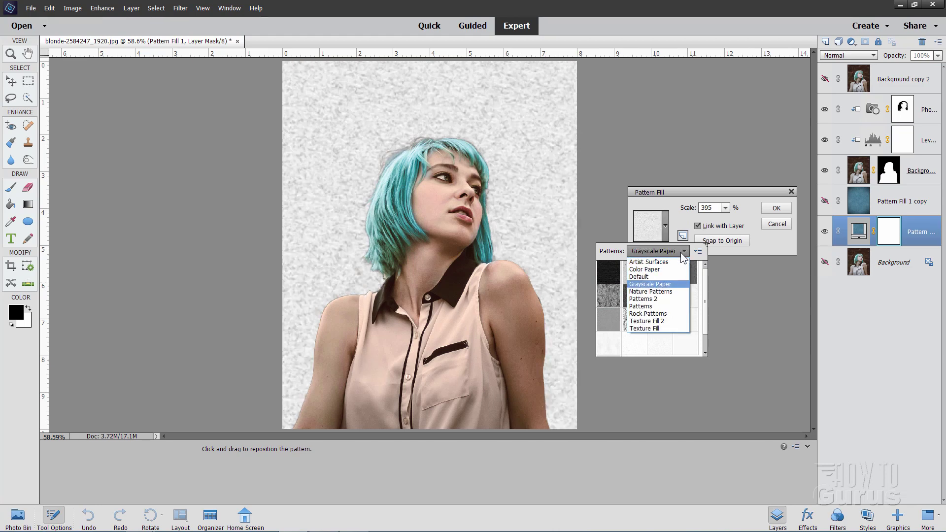
pyautogui.click(669, 291)
pyautogui.click(633, 276)
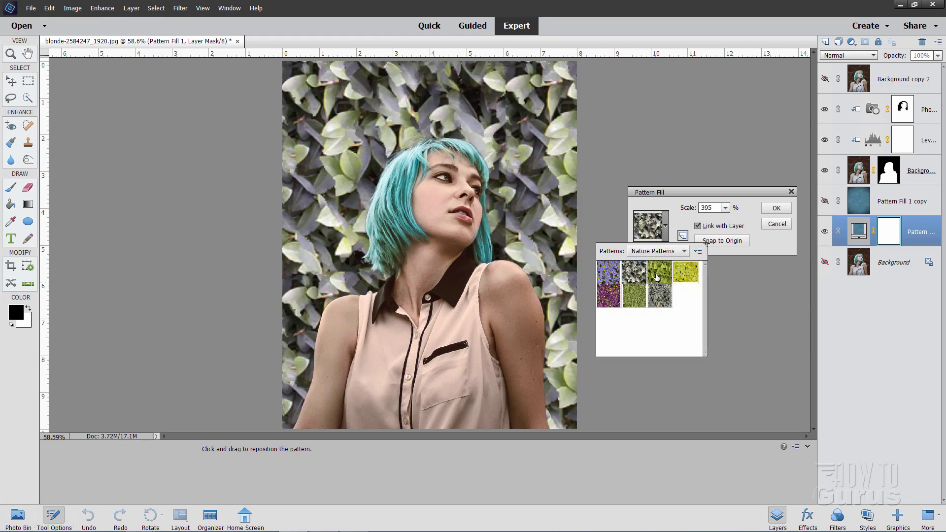
pyautogui.click(659, 273)
pyautogui.click(666, 251)
pyautogui.click(644, 299)
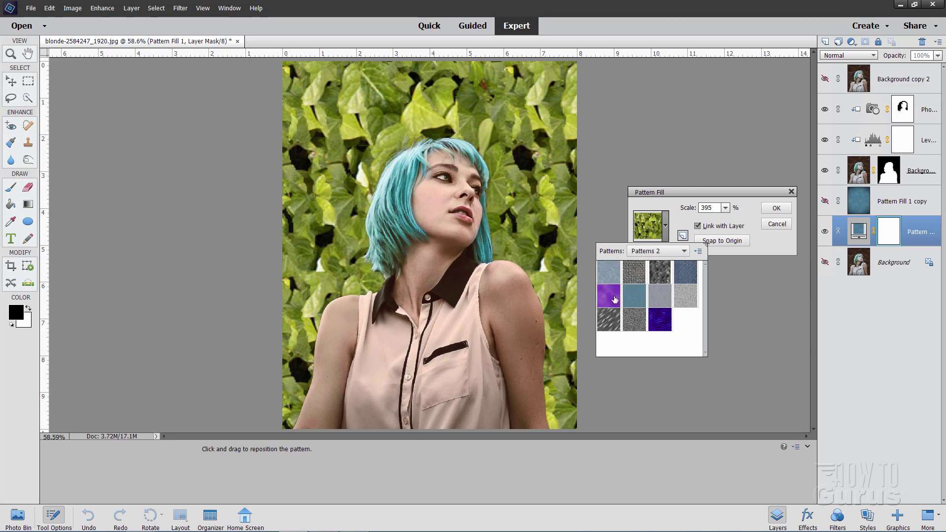
pyautogui.click(609, 296)
pyautogui.click(631, 306)
pyautogui.click(609, 321)
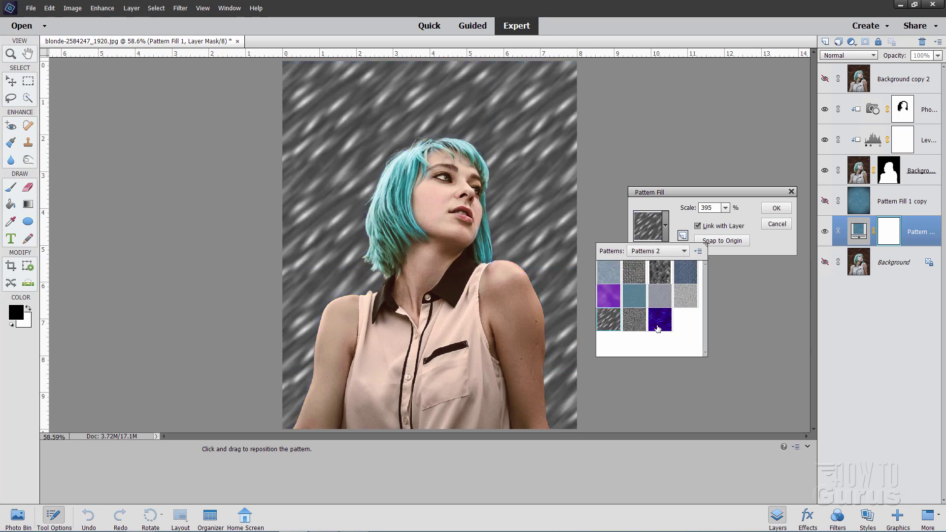
pyautogui.click(662, 329)
# Preview bubbles, zebra, checkerboard and other Patterns swatches, then crumpled, mossy and marble Rock Patterns.
pyautogui.click(662, 251)
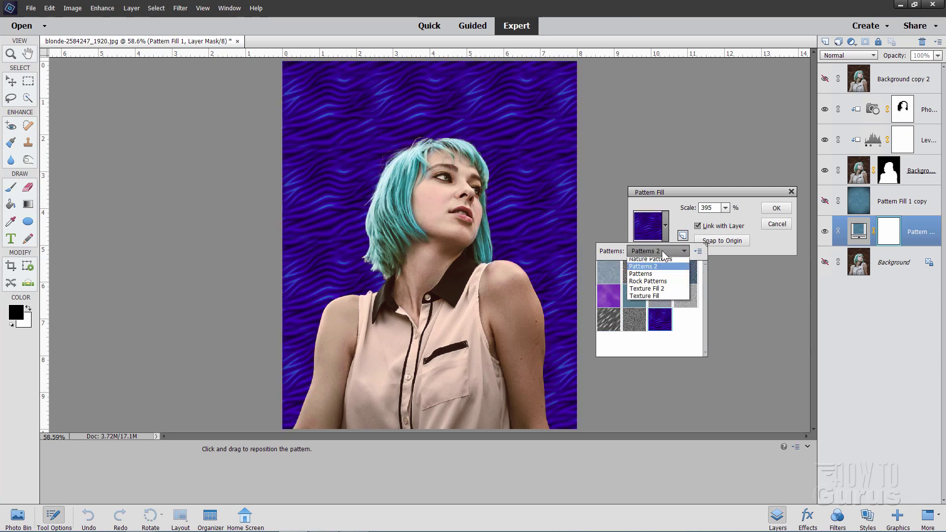
pyautogui.click(662, 306)
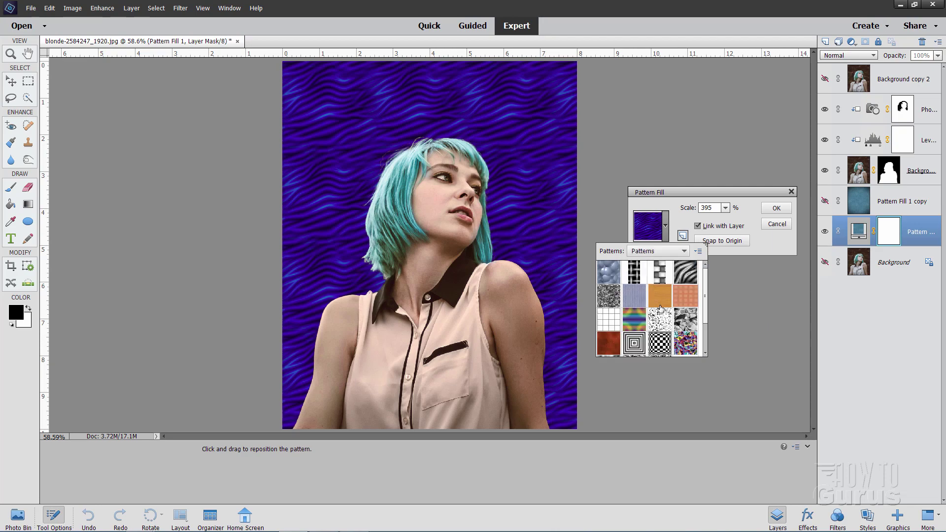
pyautogui.click(618, 278)
pyautogui.click(681, 280)
pyautogui.click(684, 328)
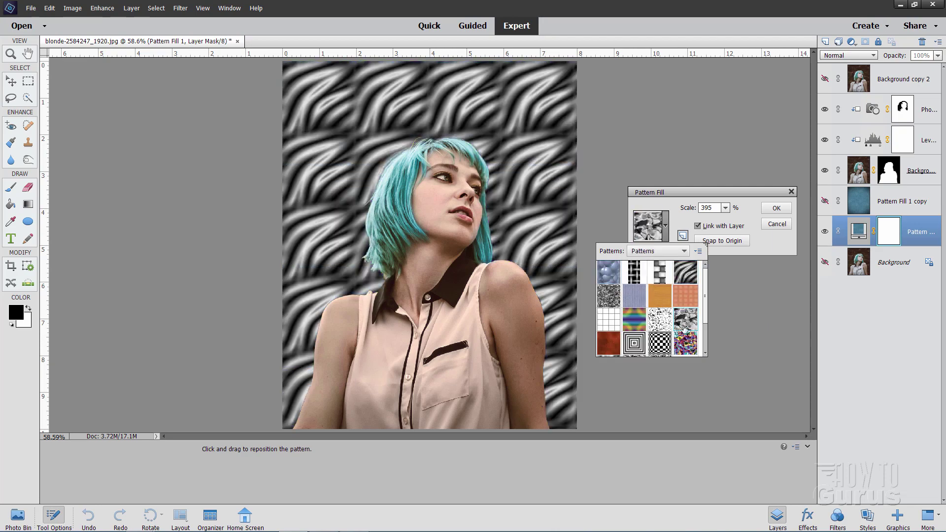
pyautogui.click(661, 344)
pyautogui.click(685, 344)
pyautogui.click(634, 344)
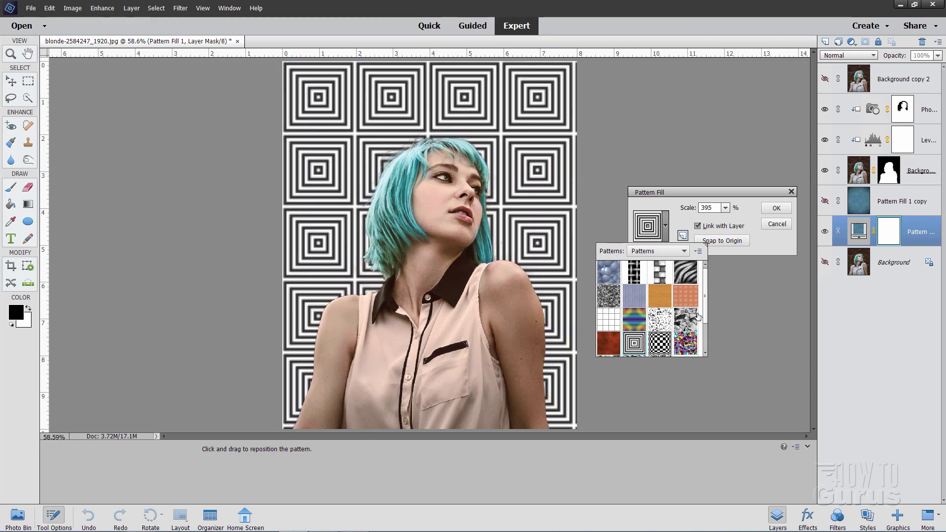
pyautogui.click(649, 252)
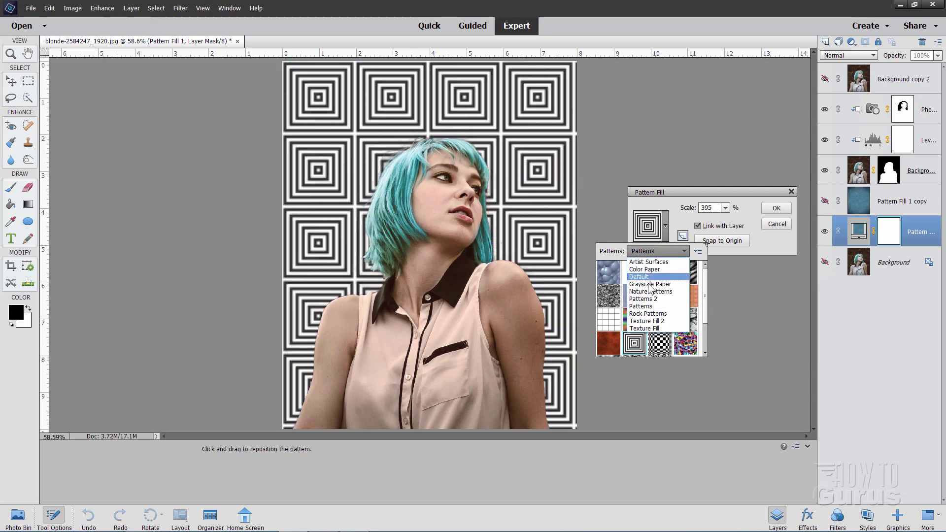
pyautogui.click(656, 320)
pyautogui.click(615, 275)
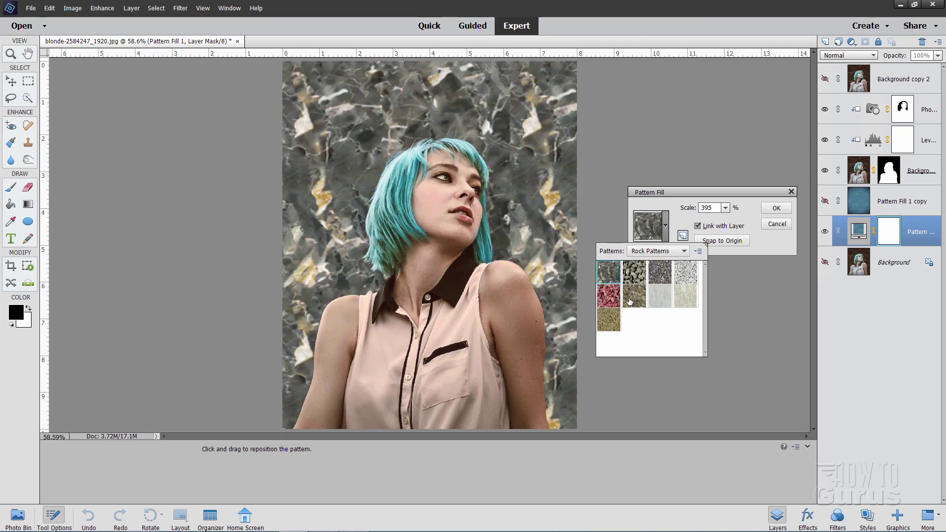
pyautogui.click(625, 297)
pyautogui.click(653, 304)
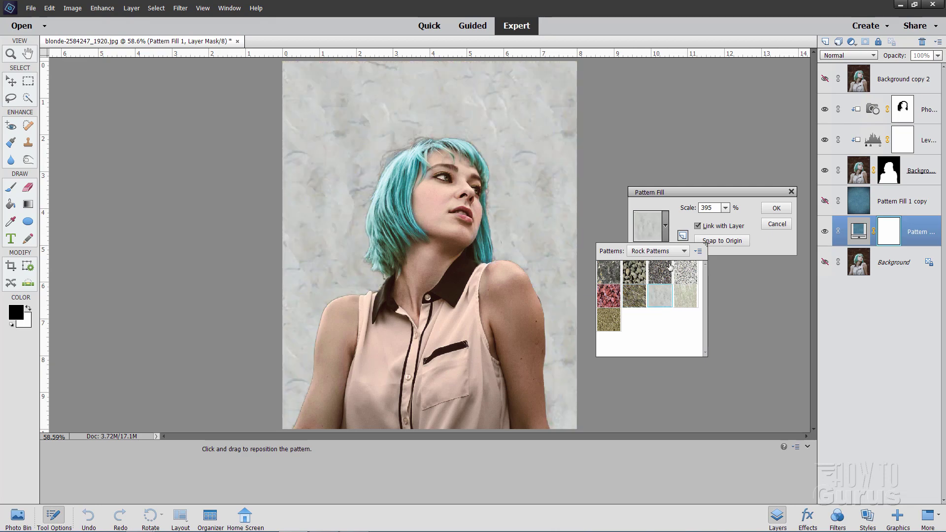
# Preview Texture Fill 2 and Texture Fill textures including Concrete, then cancel without applying.
pyautogui.click(665, 252)
pyautogui.click(646, 321)
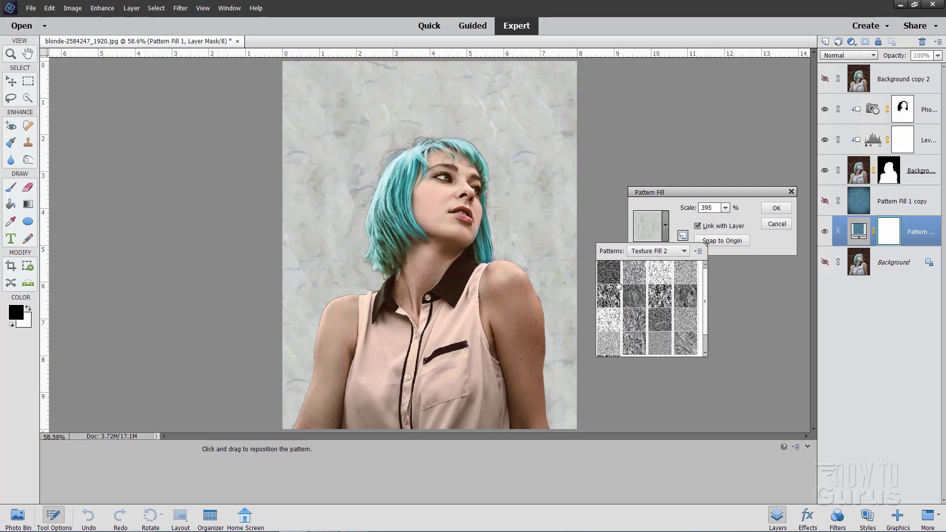
pyautogui.click(660, 295)
pyautogui.click(640, 318)
pyautogui.click(636, 342)
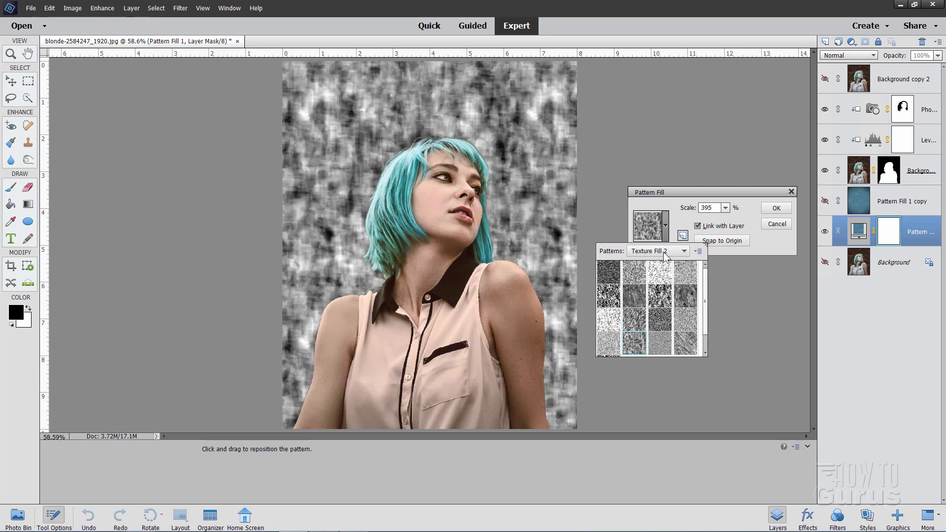
pyautogui.click(665, 252)
pyautogui.click(654, 327)
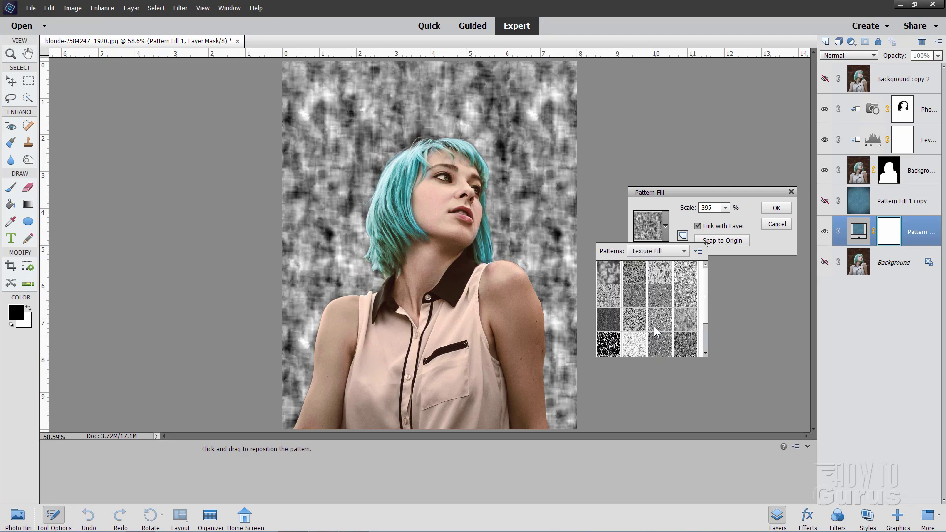
pyautogui.click(635, 295)
pyautogui.click(619, 340)
pyautogui.click(686, 298)
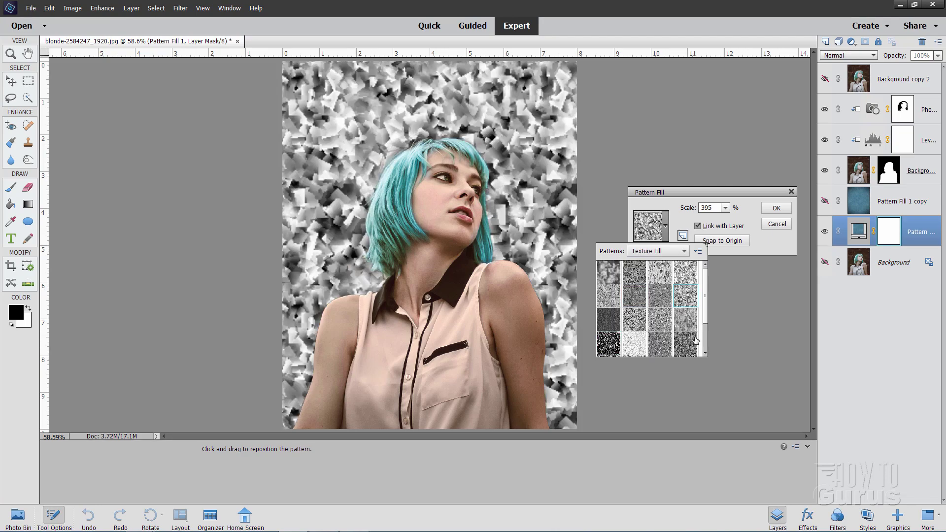
pyautogui.click(692, 340)
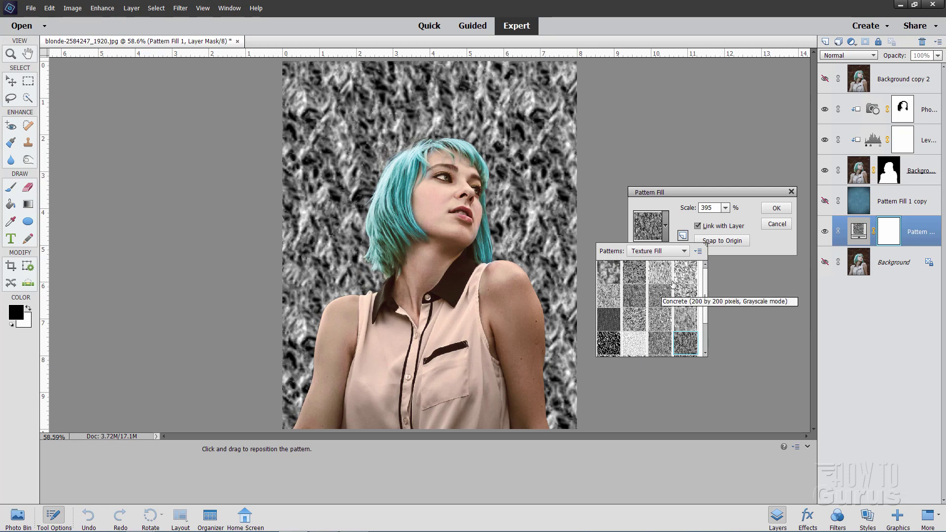
pyautogui.press('Escape')
pyautogui.press('Escape')
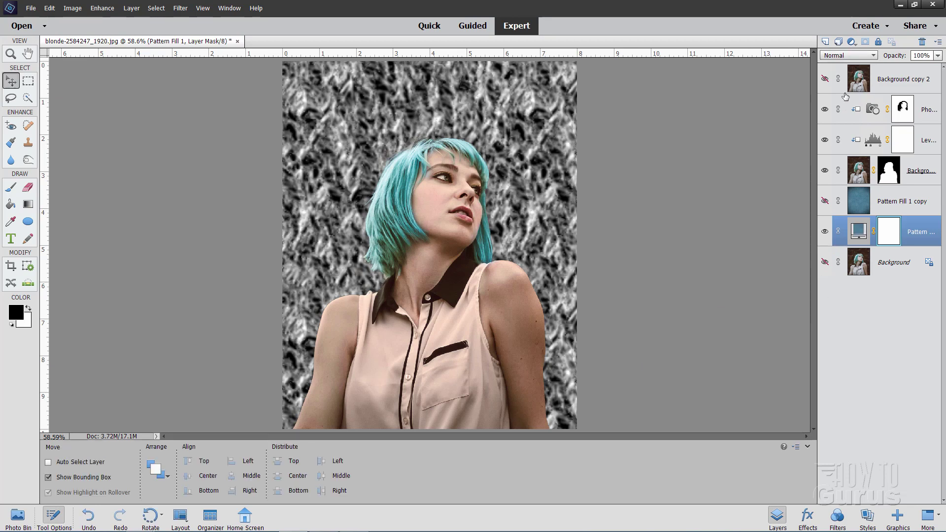
# Show the vignetted blue textured paper layer again, leaving the blending mode unchanged.
pyautogui.click(844, 54)
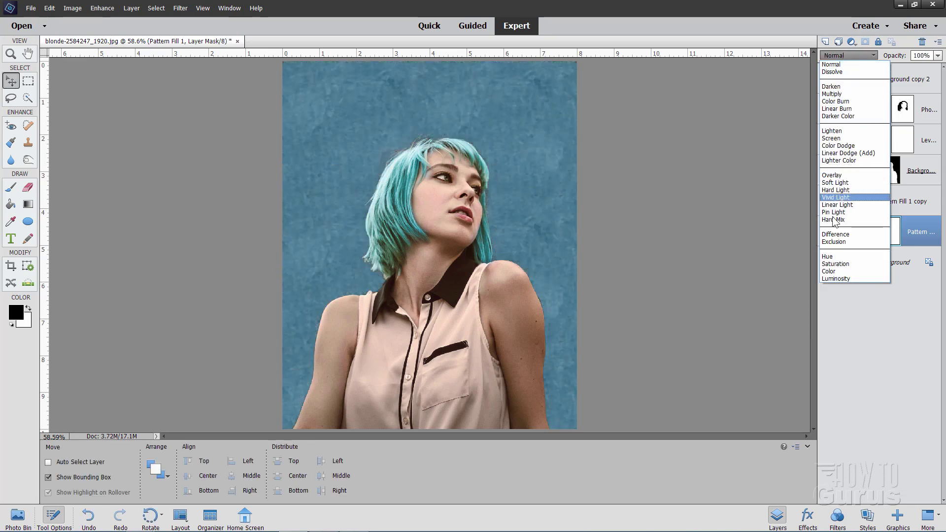
pyautogui.click(724, 248)
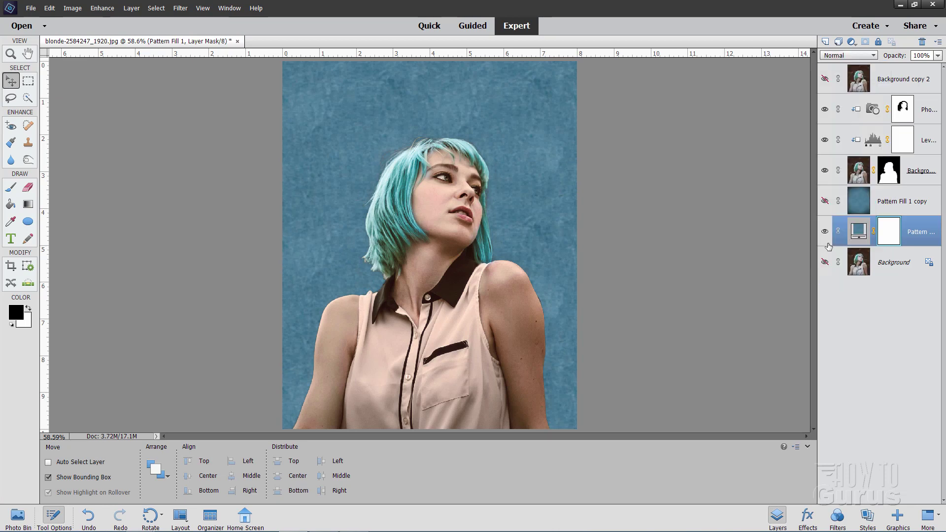
pyautogui.click(825, 202)
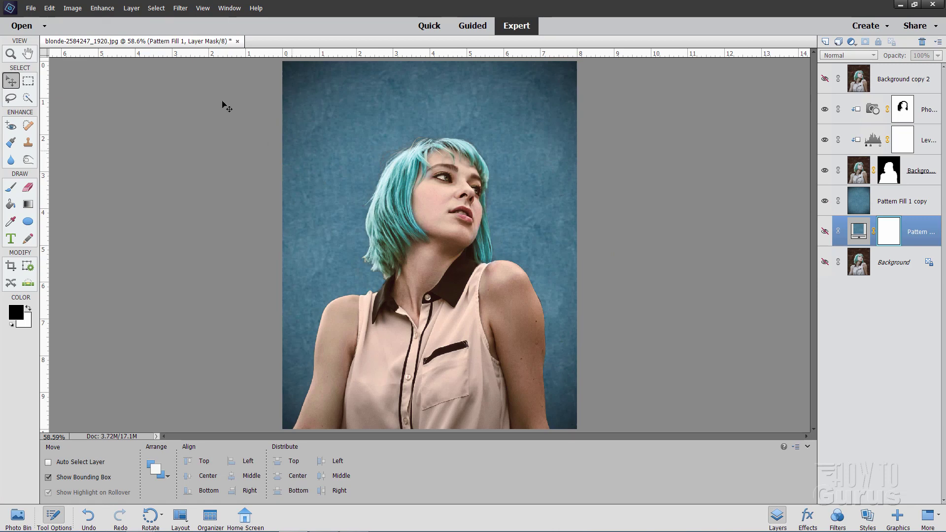
# Float the image in an enlarged window zoomed to 80%, and toggle the original photo to compare.
pyautogui.moveTo(189, 41); pyautogui.dragTo(431, 17)
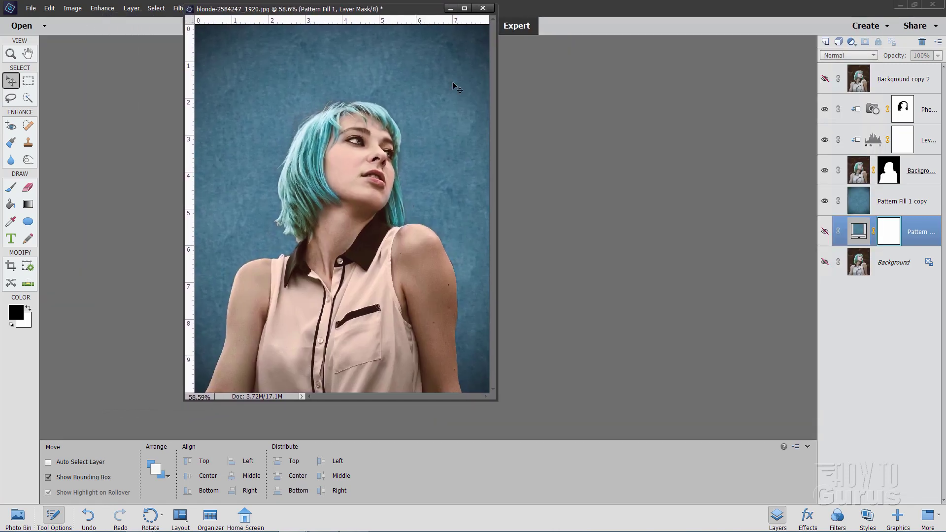
pyautogui.moveTo(497, 400); pyautogui.dragTo(614, 525)
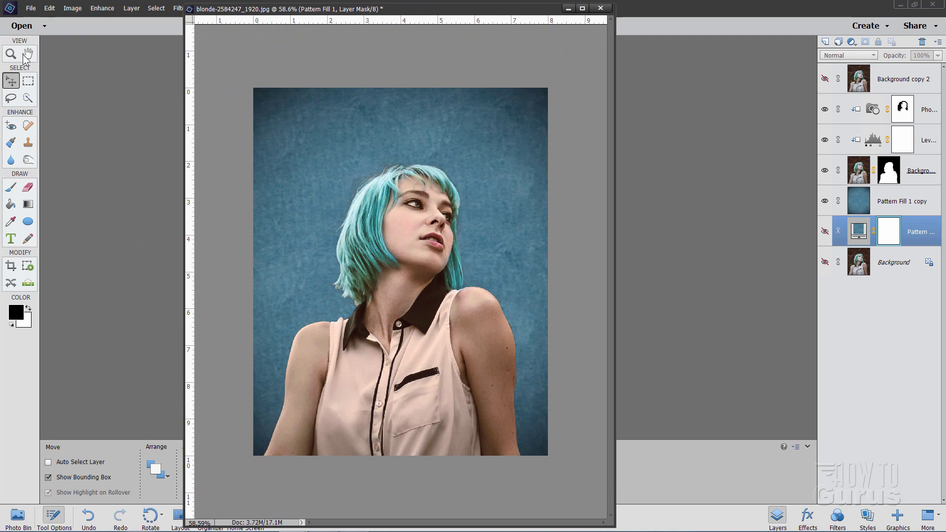
pyautogui.click(10, 54)
pyautogui.click(135, 463)
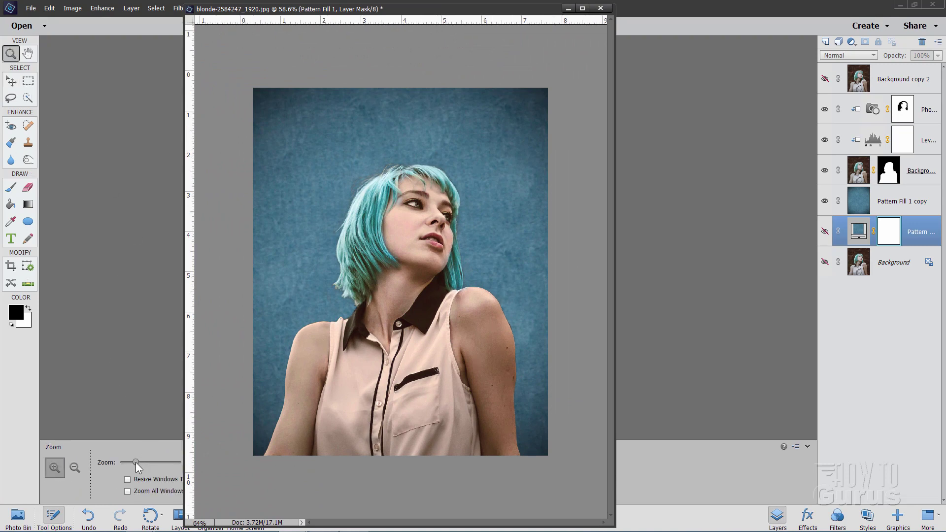
pyautogui.moveTo(135, 463); pyautogui.dragTo(140, 464)
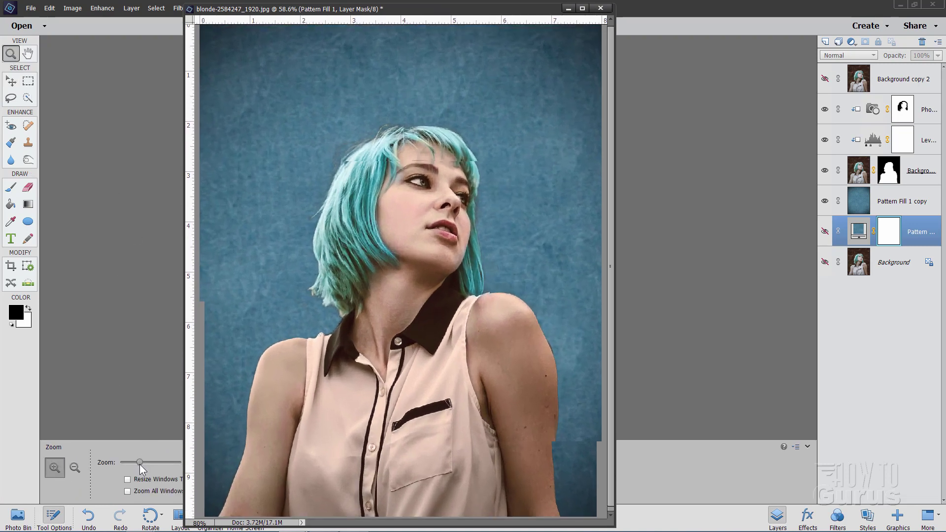
pyautogui.click(12, 84)
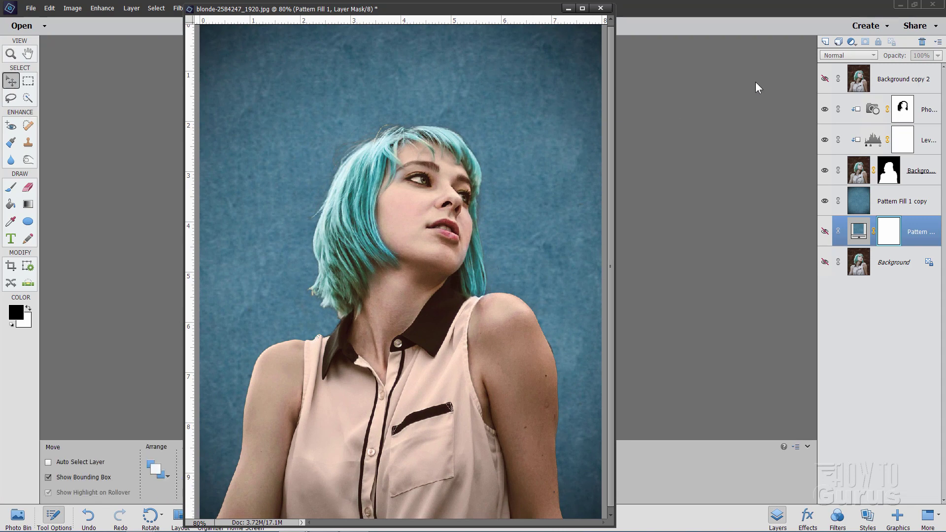
pyautogui.click(824, 80)
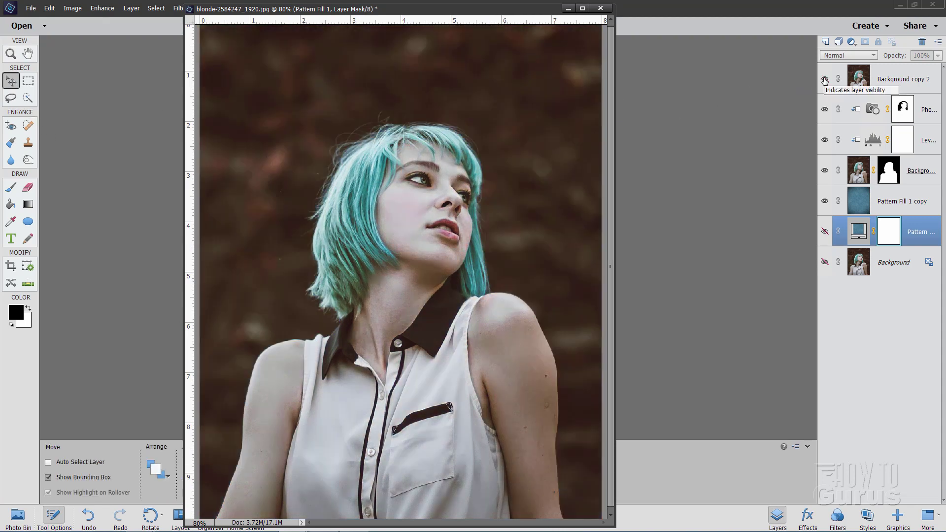
pyautogui.click(825, 80)
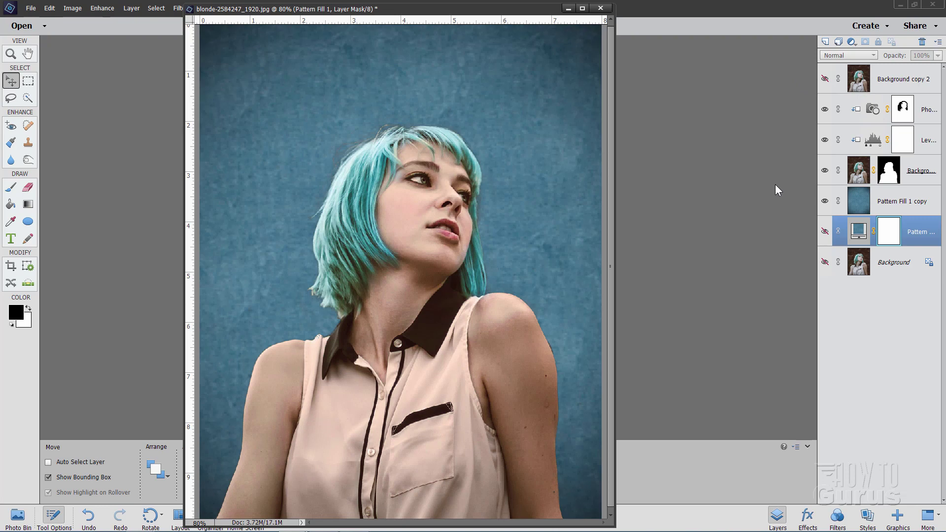